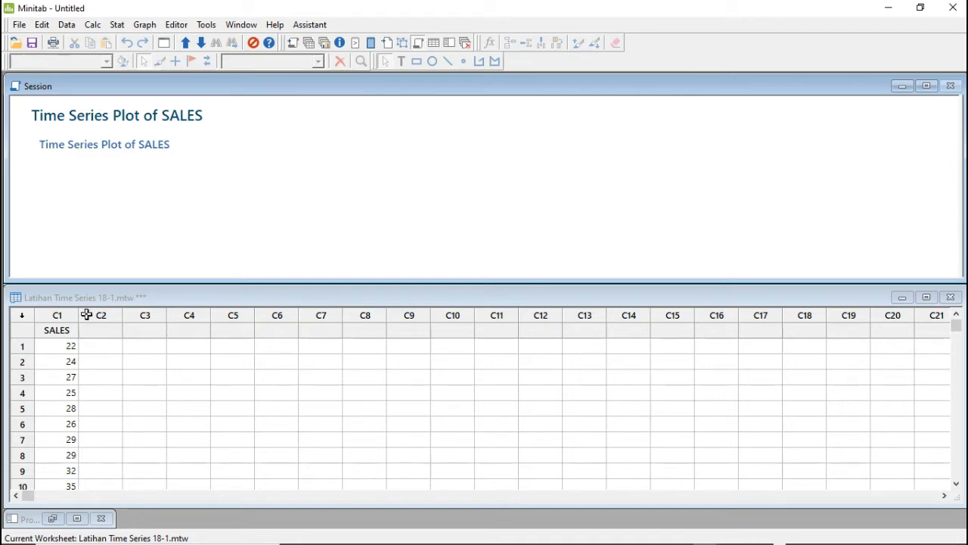
Examine the SALES column in the worksheet from its header down to the final data row.
click(73, 334)
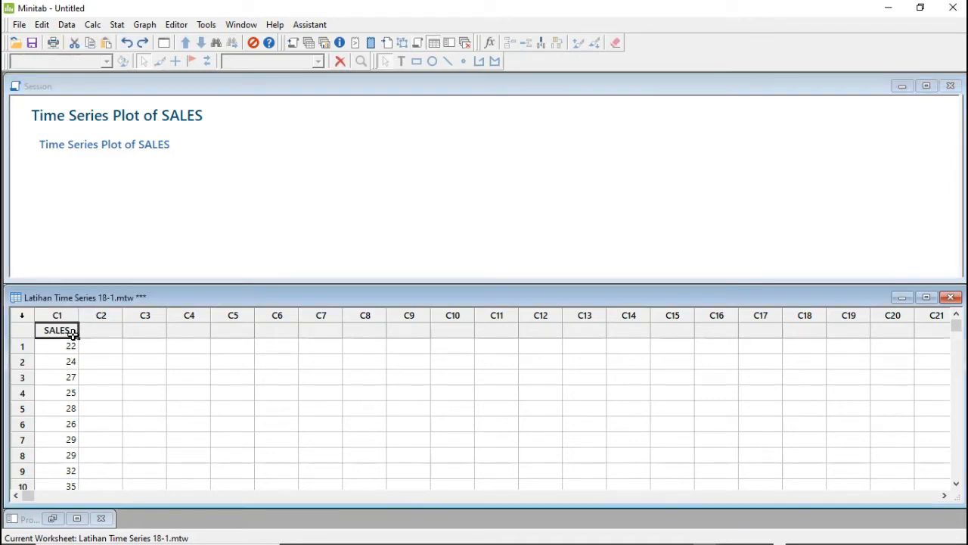
click(26, 349)
scroll(110, 400, down, 11)
scroll(98, 398, up, 1)
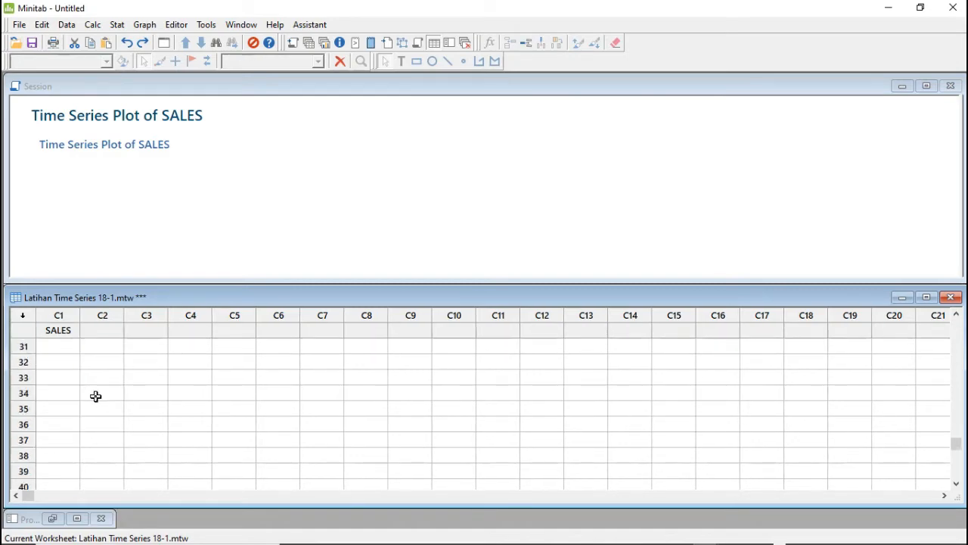
scroll(95, 396, up, 3)
click(32, 470)
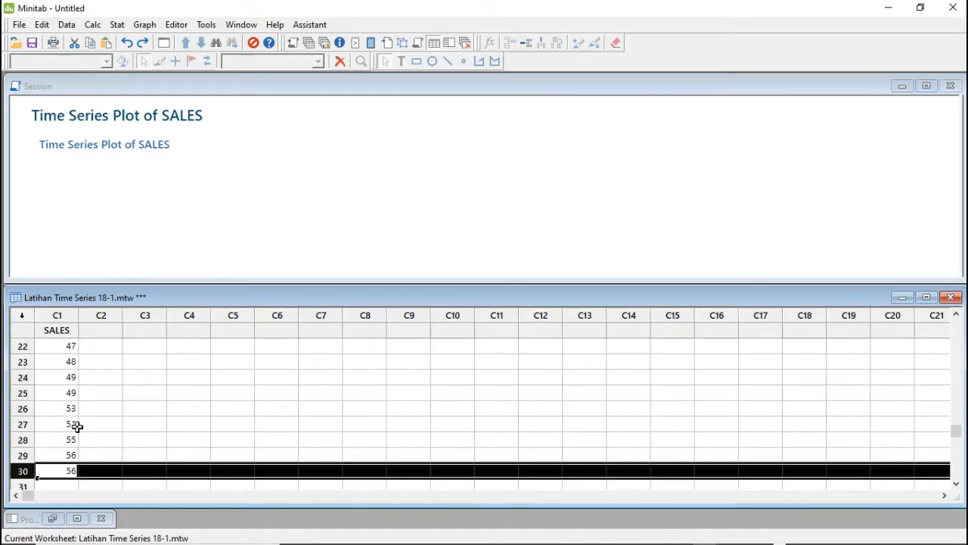
click(102, 394)
scroll(65, 393, up, 7)
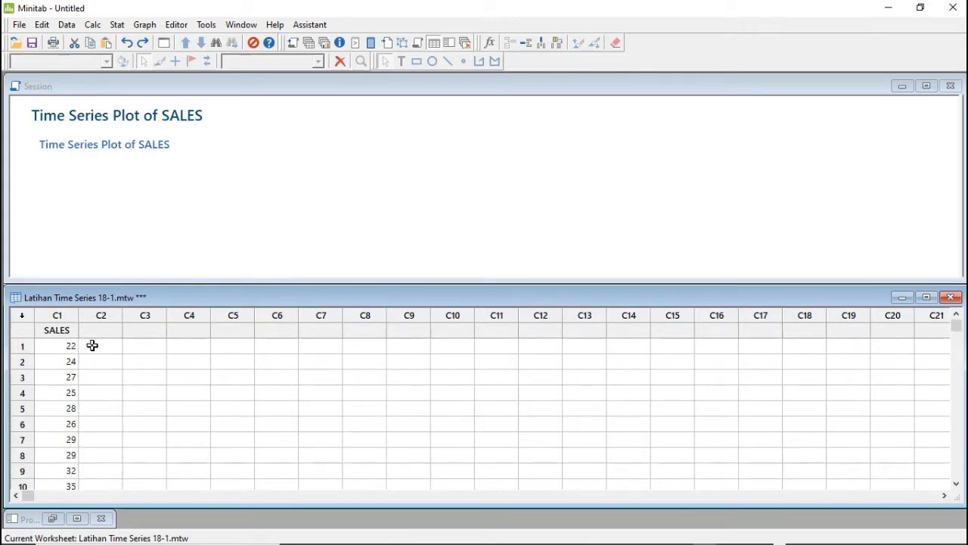
click(57, 317)
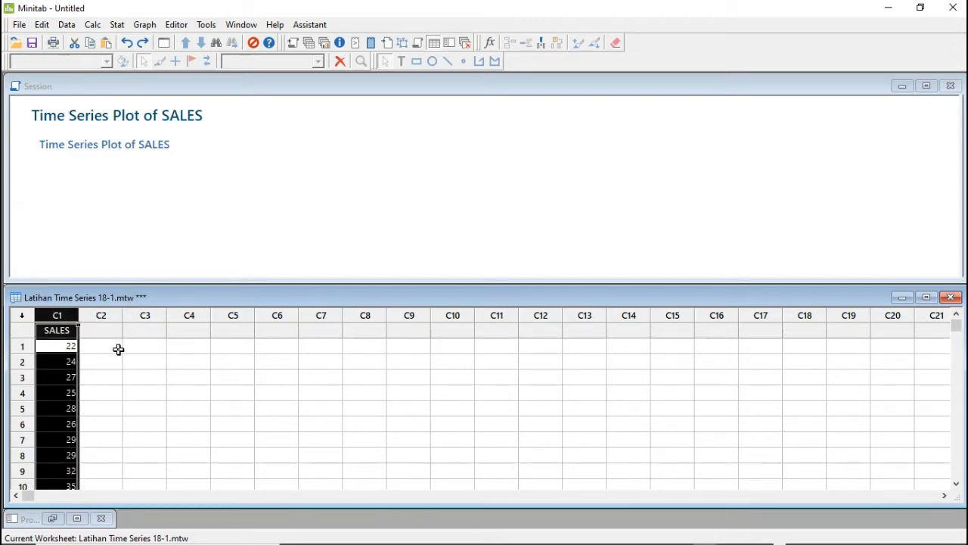
click(105, 346)
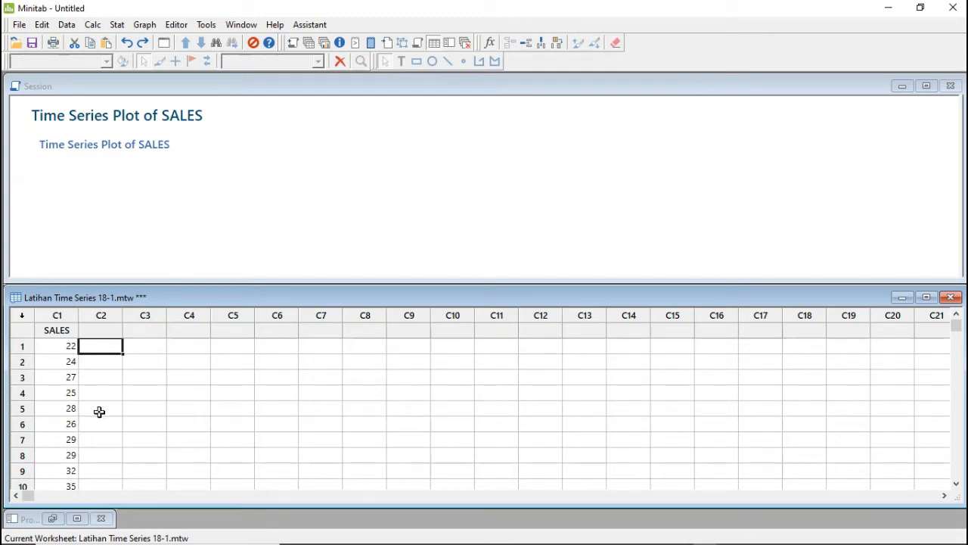
text(G)
click(141, 393)
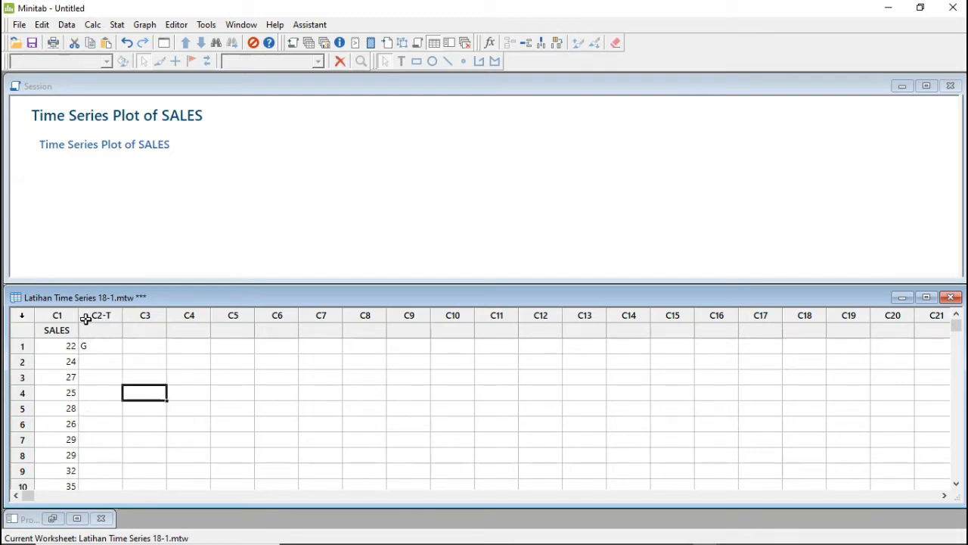
click(111, 349)
key(BackSpace)
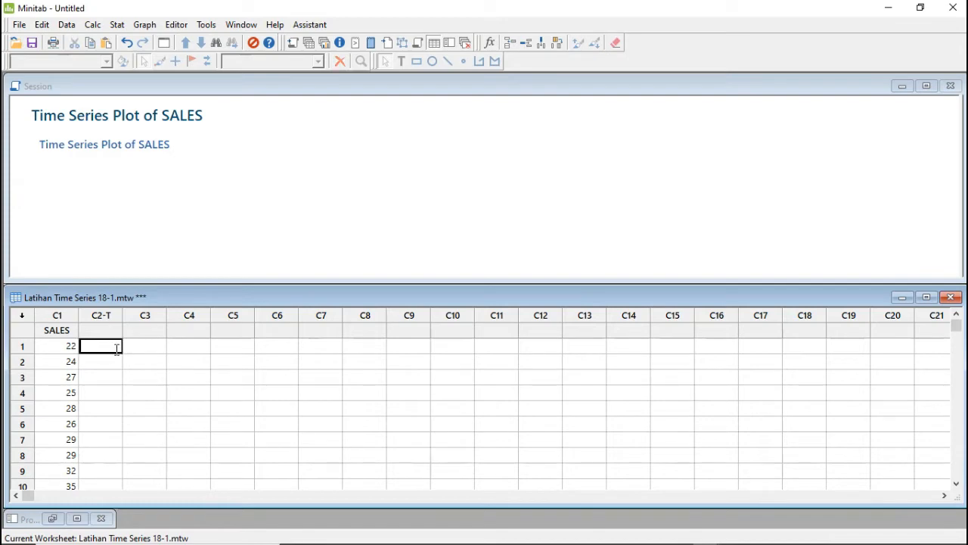
click(129, 351)
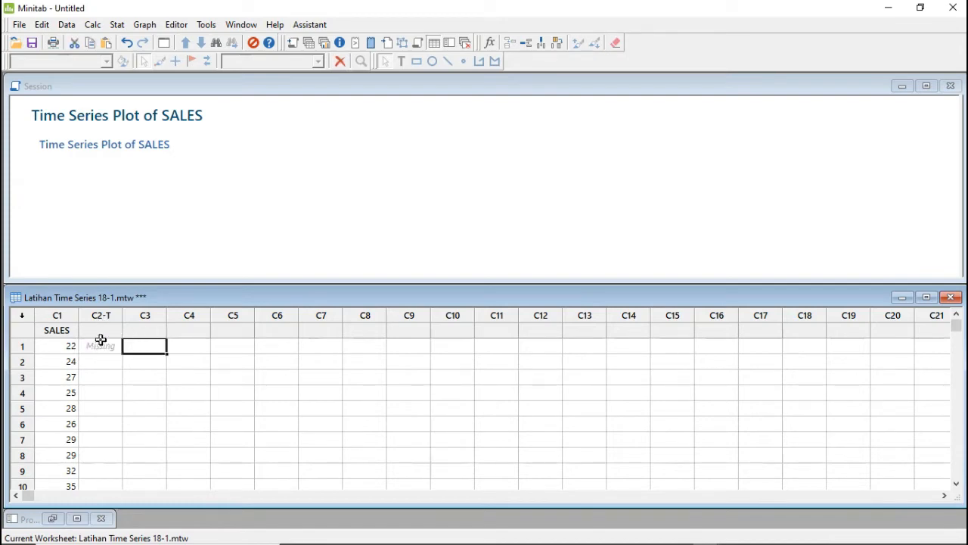
click(109, 347)
key(Delete)
click(132, 359)
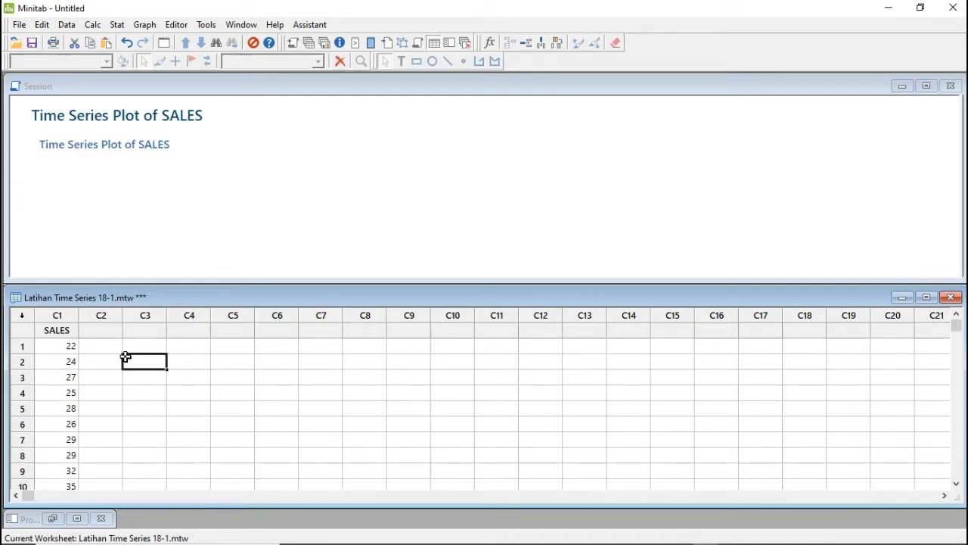
right_click(112, 365)
click(108, 393)
click(108, 394)
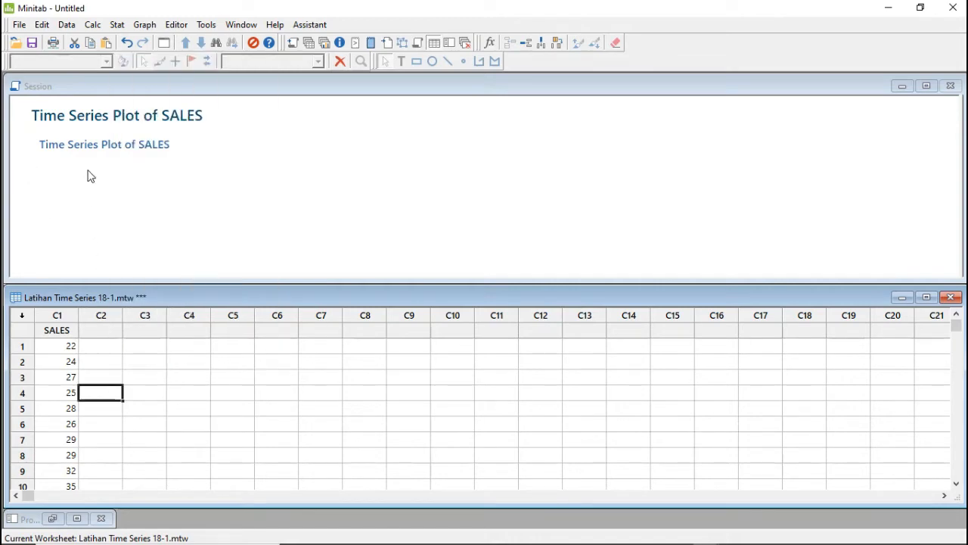
Create a simple time series plot with SALES as the series.
click(118, 25)
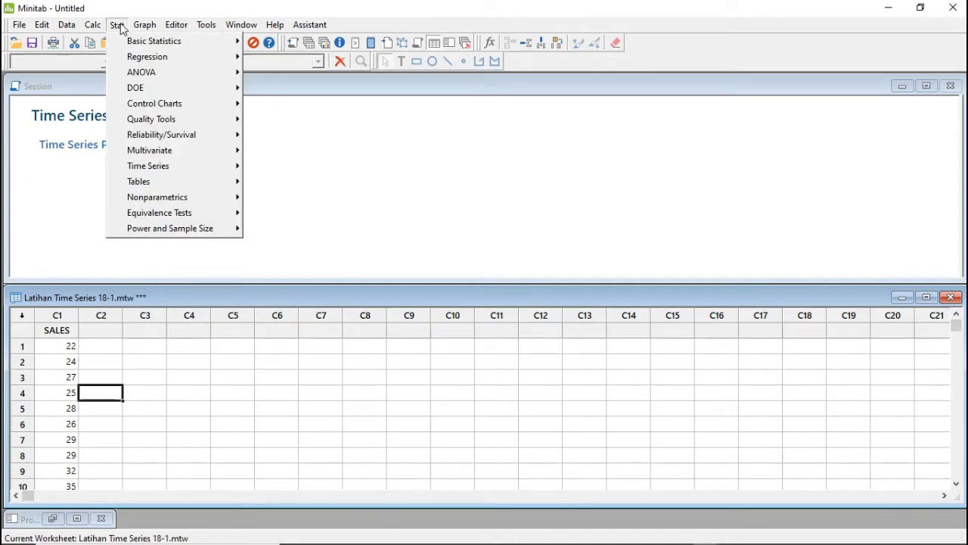
mouse_move(162, 168)
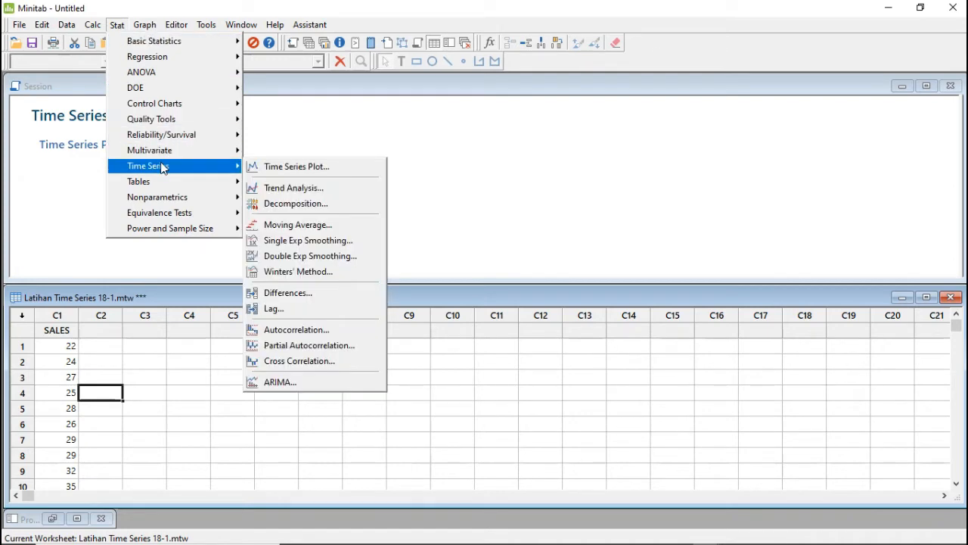
click(278, 167)
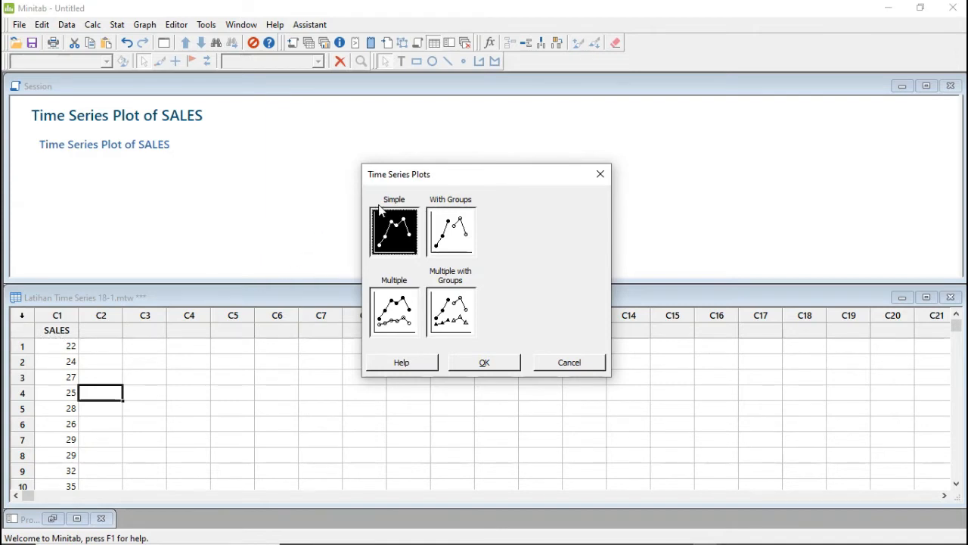
click(484, 363)
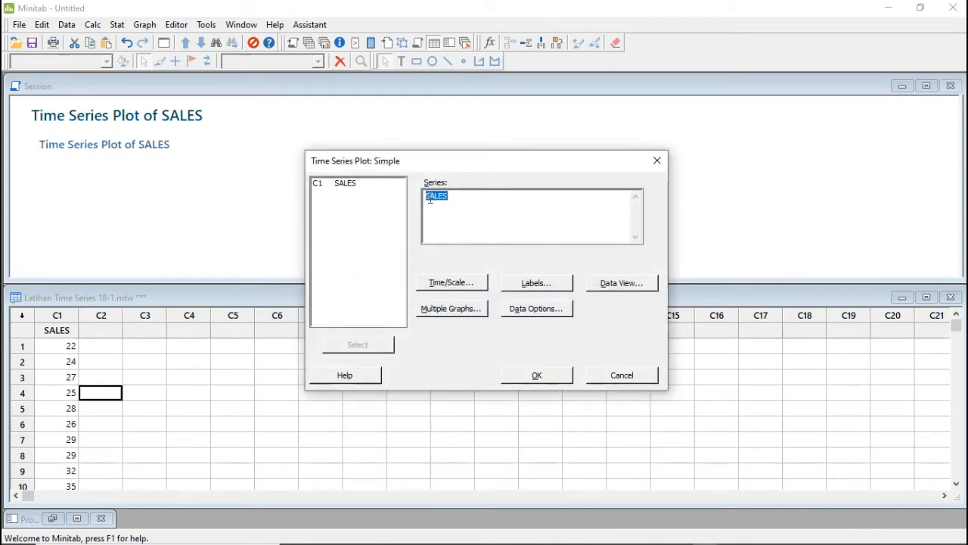
key(Delete)
double_click(348, 190)
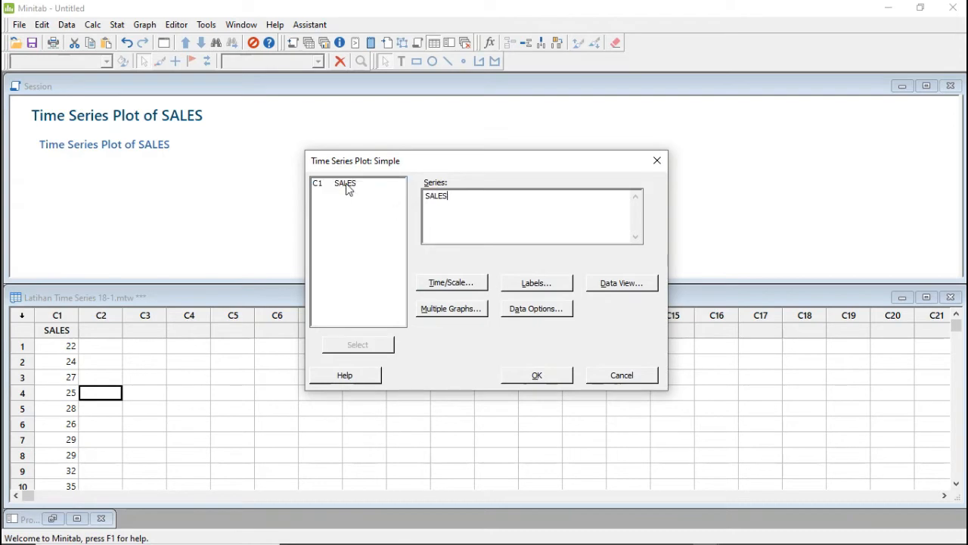
click(536, 374)
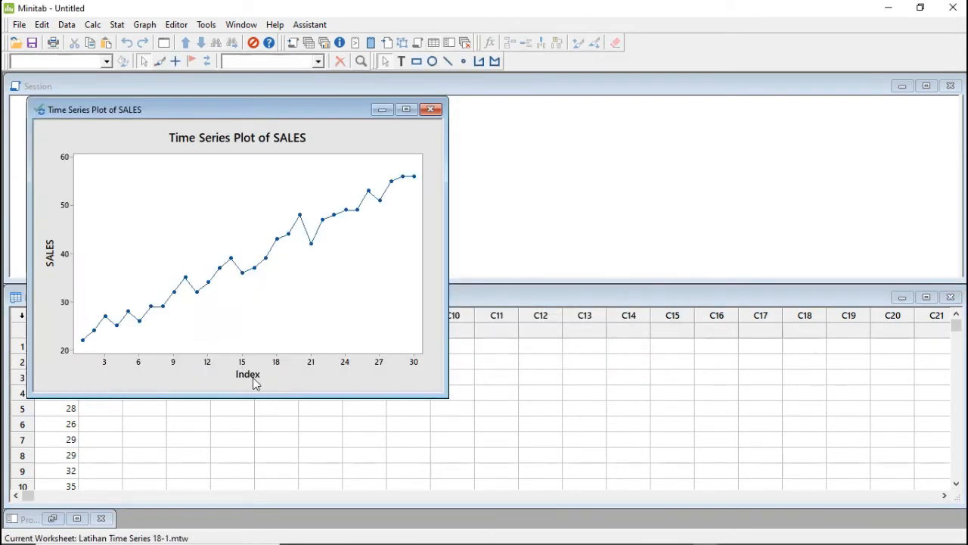
Change the plot's horizontal axis label text to HARI KE-.
double_click(253, 376)
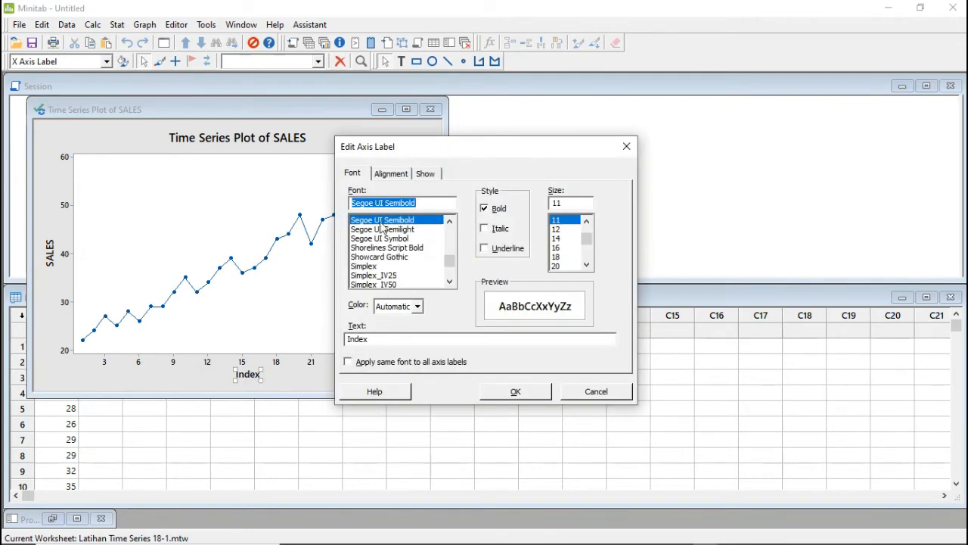
drag(387, 341, 296, 341)
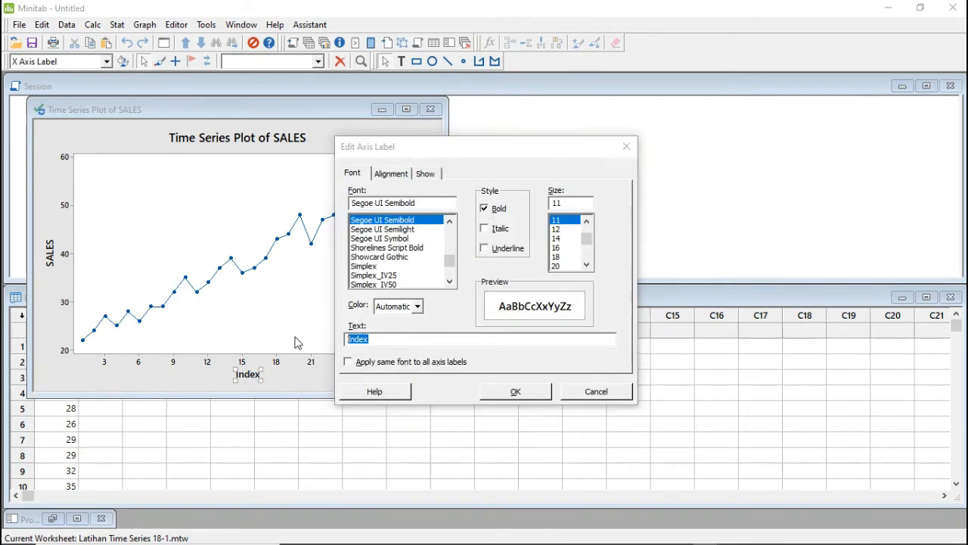
text(h)
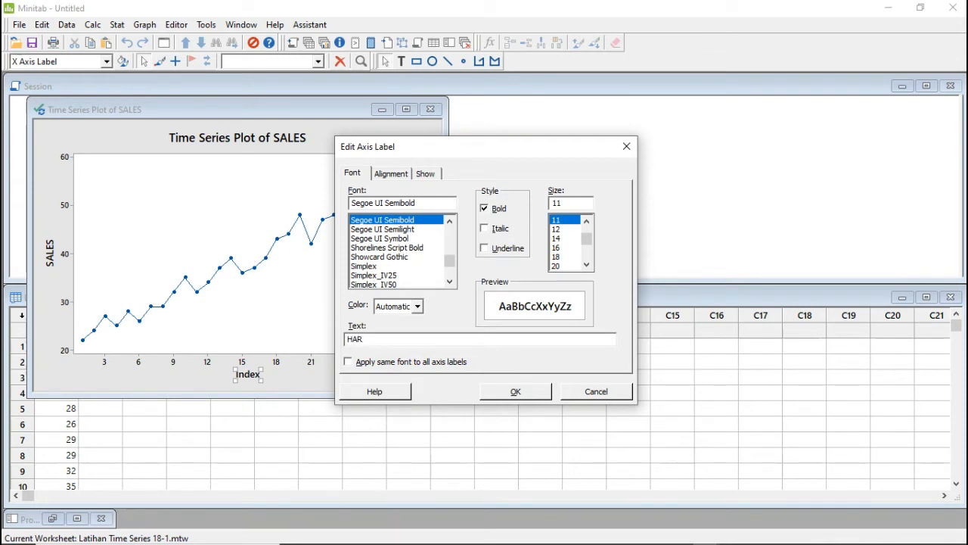
text(ARI KE-)
click(491, 390)
click(314, 409)
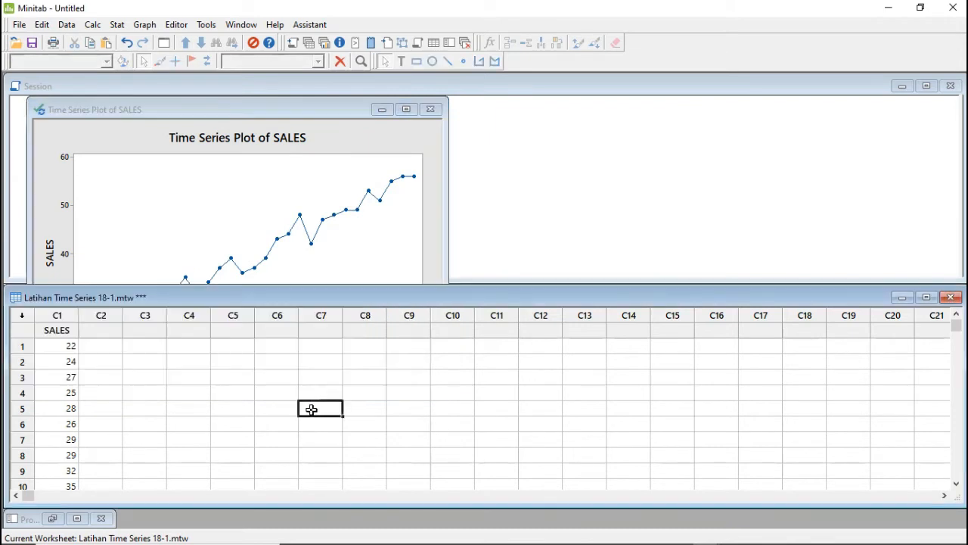
click(266, 249)
click(375, 367)
click(428, 425)
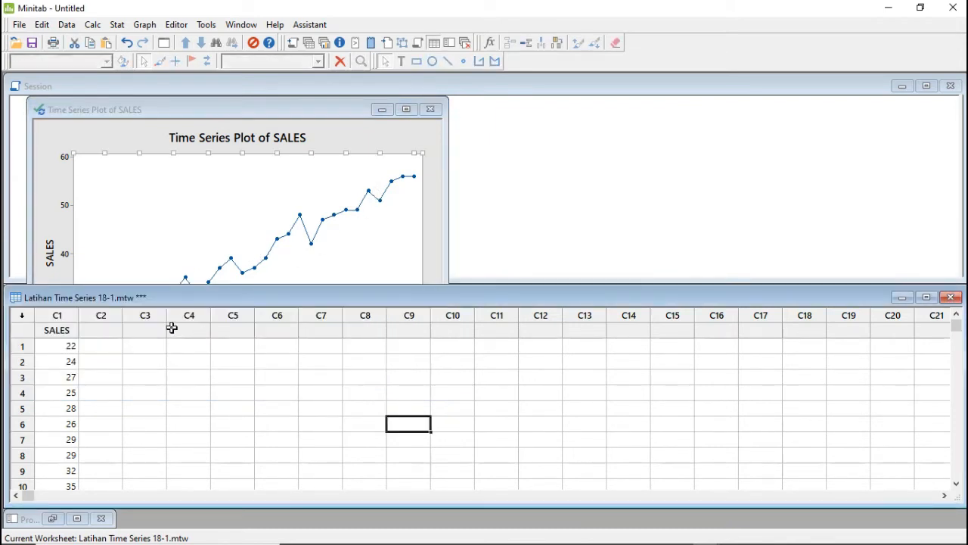
scroll(86, 336, down, 2)
scroll(82, 336, up, 2)
Copy the whole SALES column, including its header, into column C2.
click(62, 317)
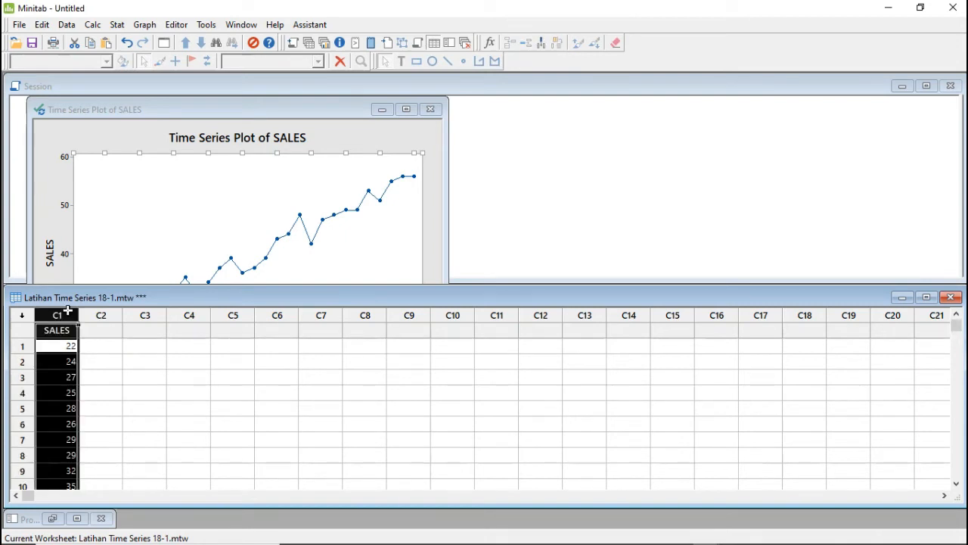
click(97, 329)
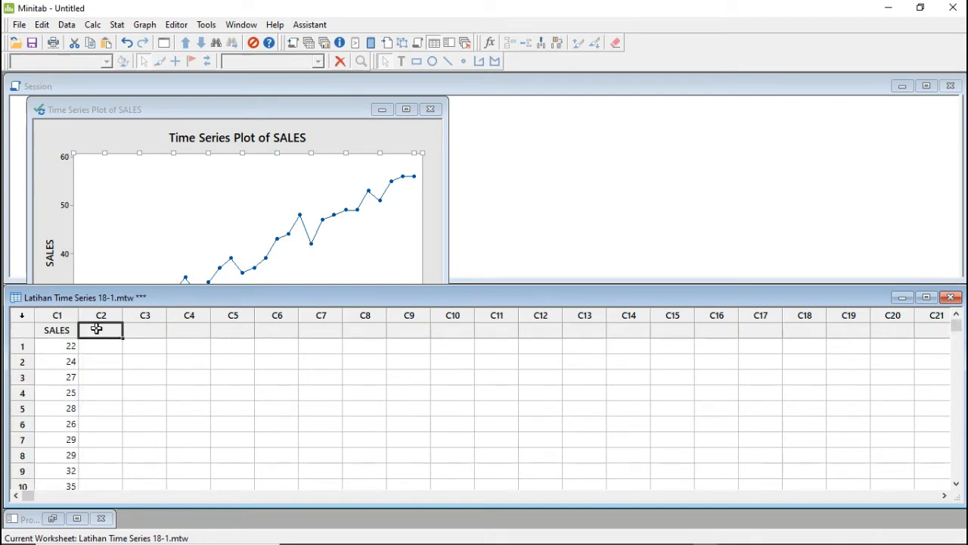
key(ctrl+v)
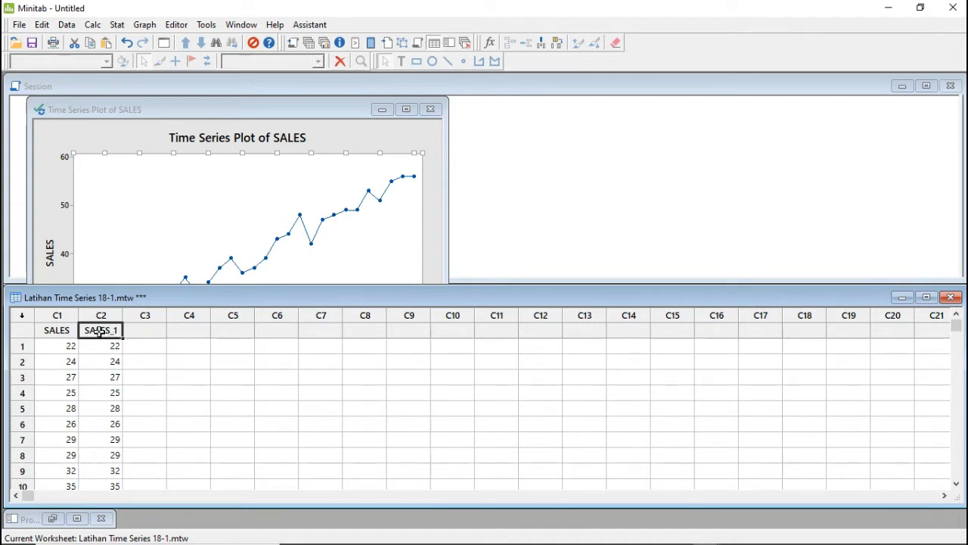
Rename the headers of columns C1 and C2 as SALES 1 and SALES 2.
double_click(74, 330)
text(1)
double_click(107, 329)
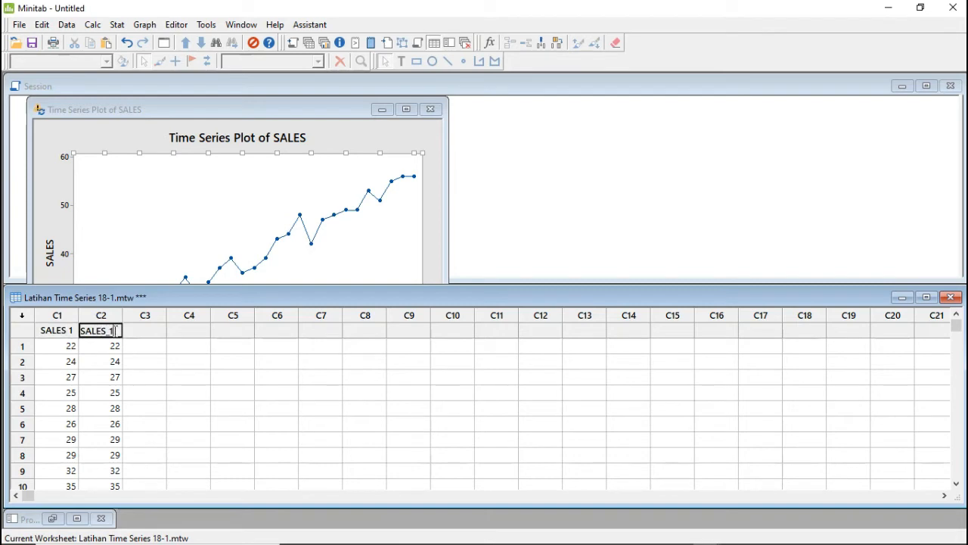
text(2)
click(148, 360)
Enter 22 in row 1 and 25 in row 2 of the SALES 2 column.
click(105, 351)
key(BackSpace)
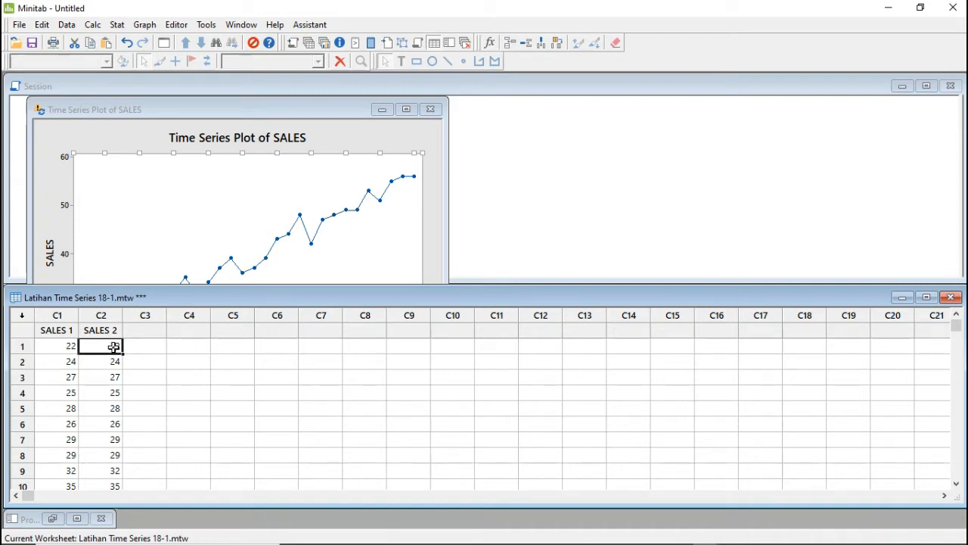
text(22)
click(115, 362)
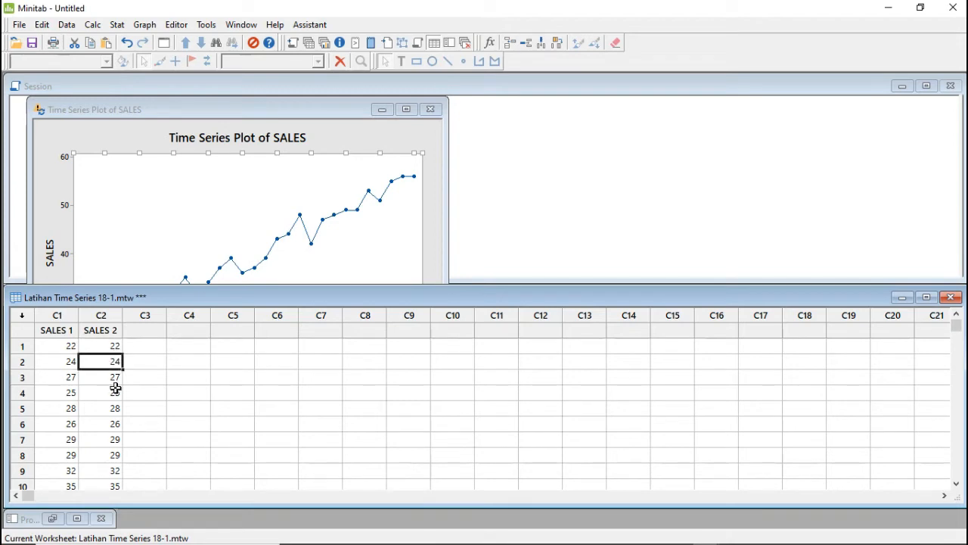
text(25)
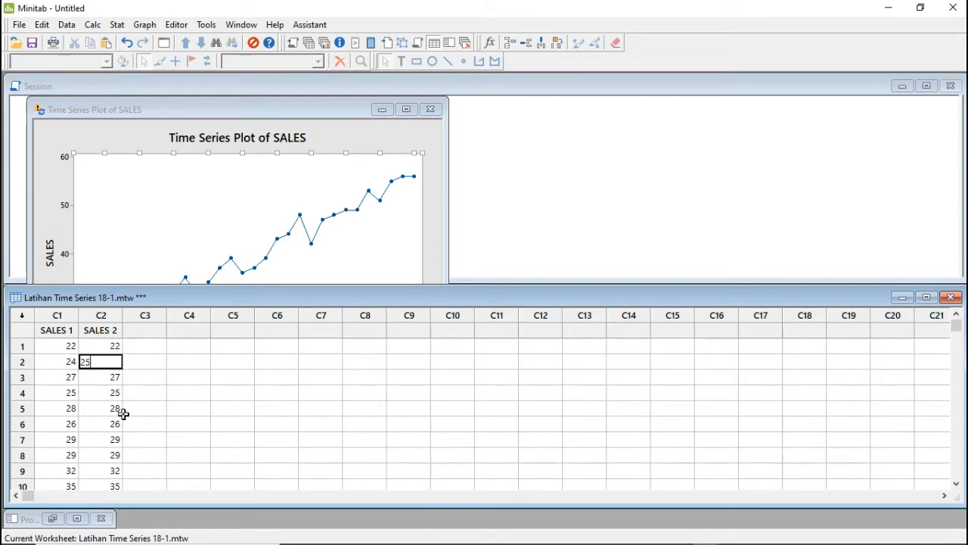
Change the SALES 2 values to 12 in row 5, 11 in row 7 and 15 in row 9.
click(117, 408)
text(12)
click(113, 442)
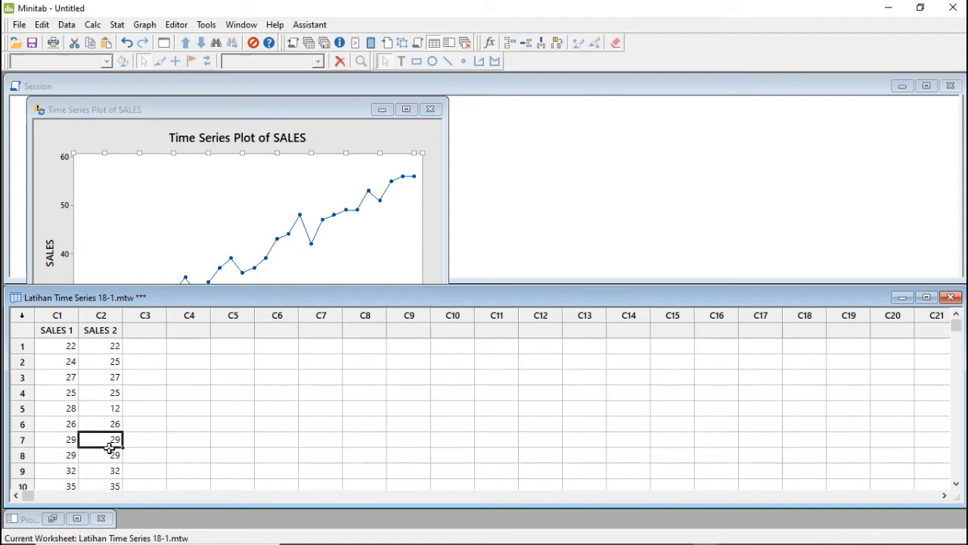
text(11)
click(111, 471)
scroll(112, 481, down, 2)
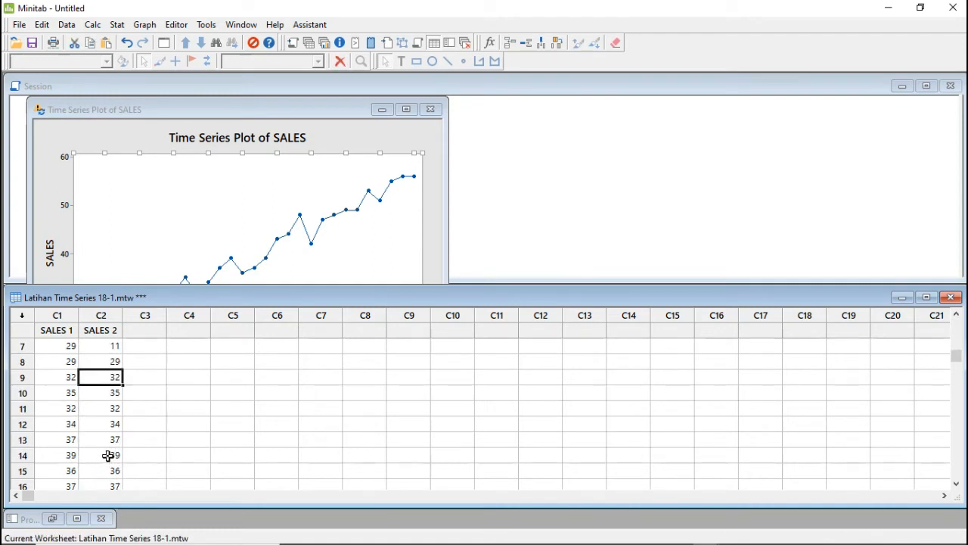
text(10)
Overwrite the SALES 2 value in row 12 with a new number.
scroll(108, 456, down, 2)
click(103, 409)
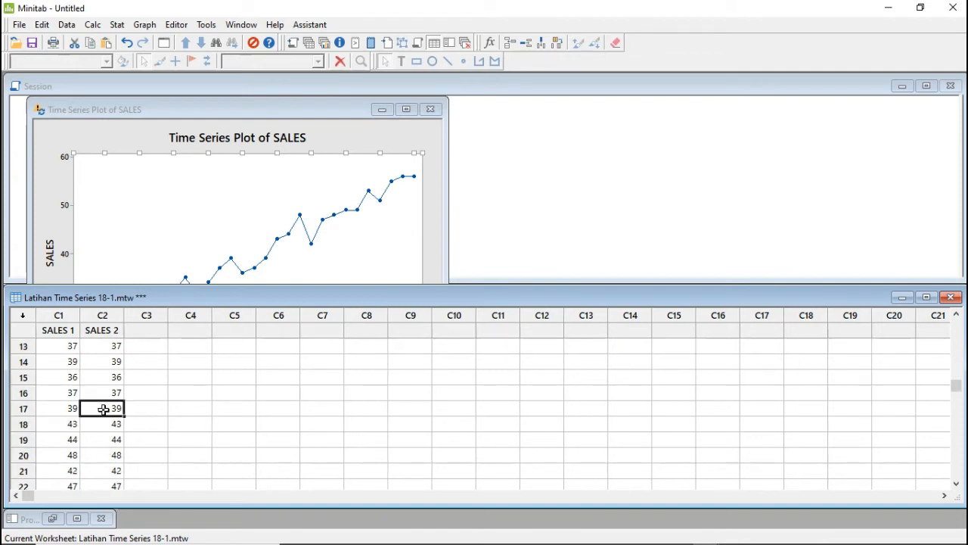
scroll(102, 401, up, 2)
click(102, 393)
click(109, 425)
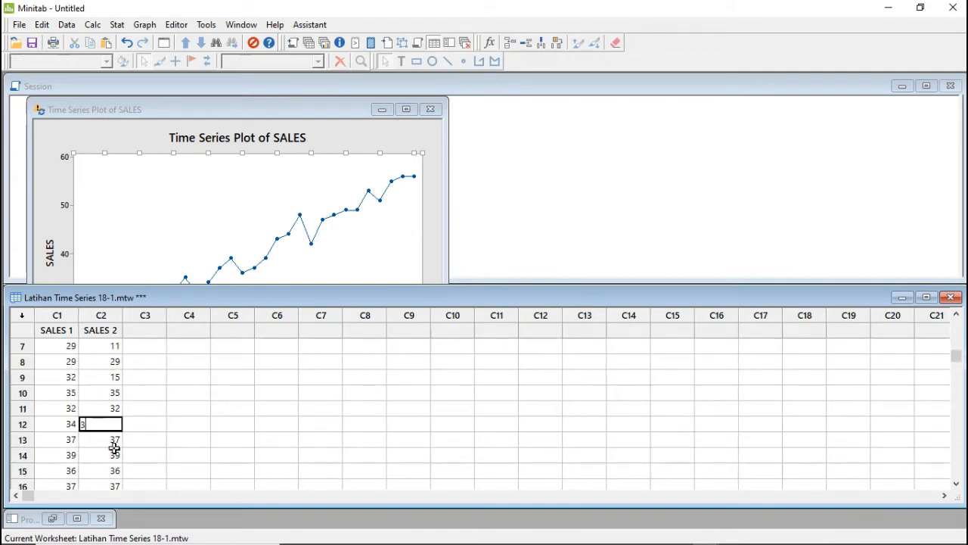
Change the SALES 2 values to 52 in row 20 and 32 in row 27.
scroll(114, 448, down, 3)
click(107, 409)
text(52)
scroll(112, 429, down, 2)
click(112, 421)
text(32)
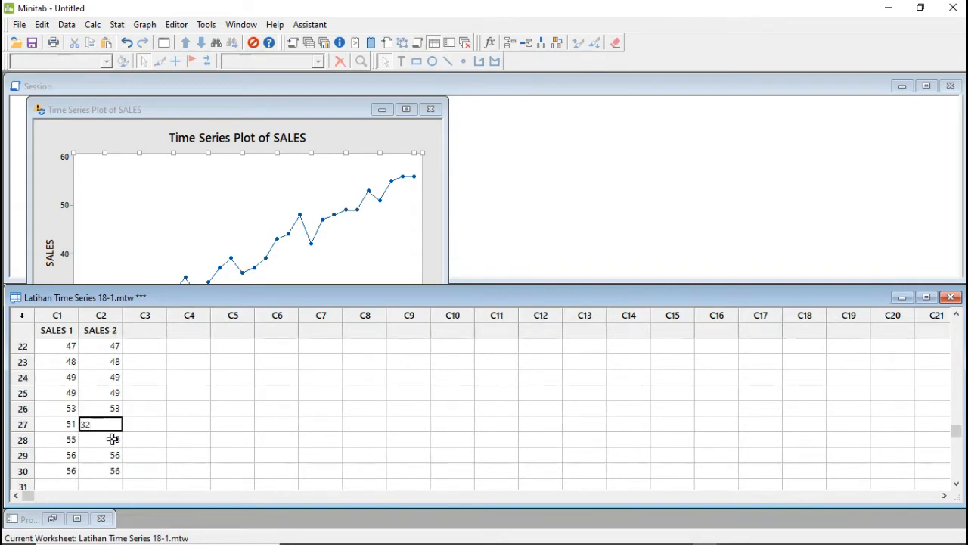
click(113, 440)
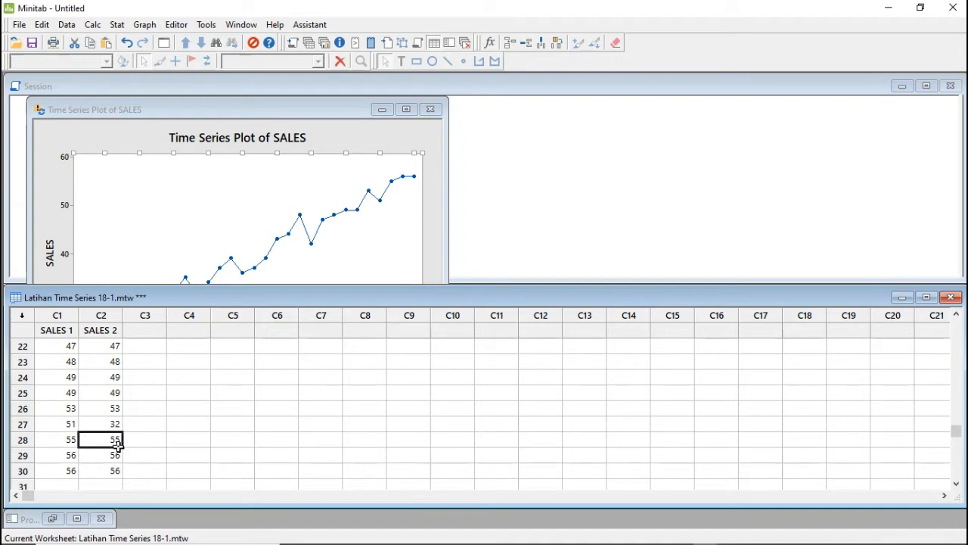
Change the SALES 2 value in row 30 to 65.
click(115, 469)
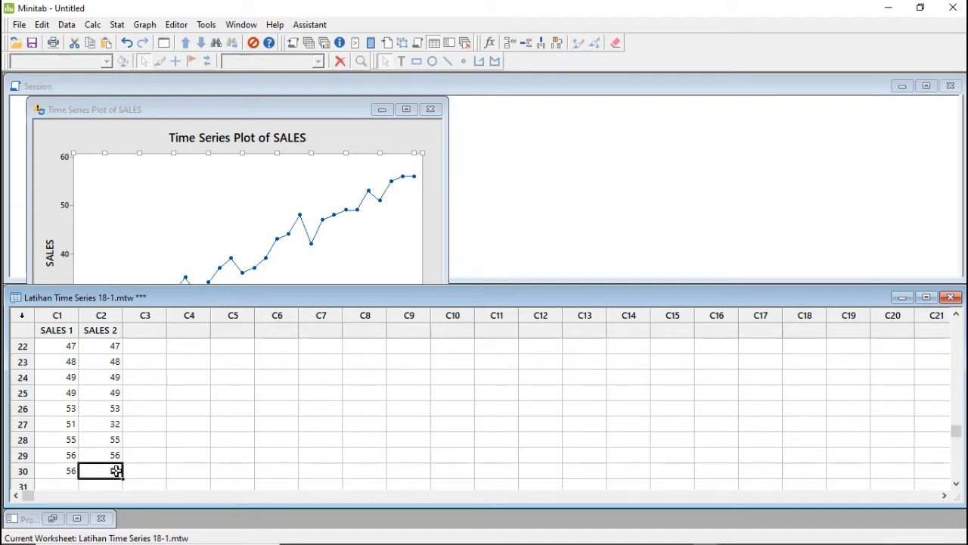
scroll(137, 432, up, 7)
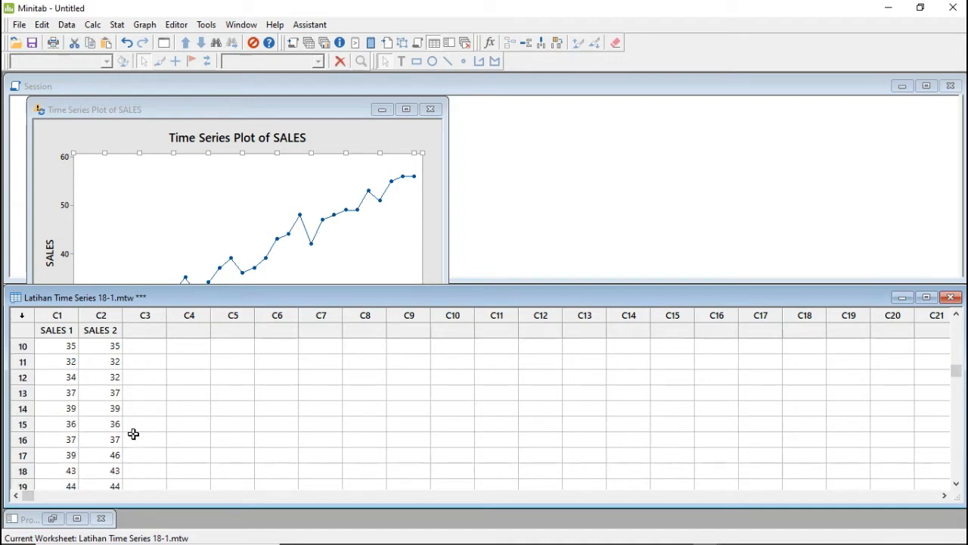
Create a Multiple time series plot with SALES 1 and SALES 2 as the series.
click(115, 27)
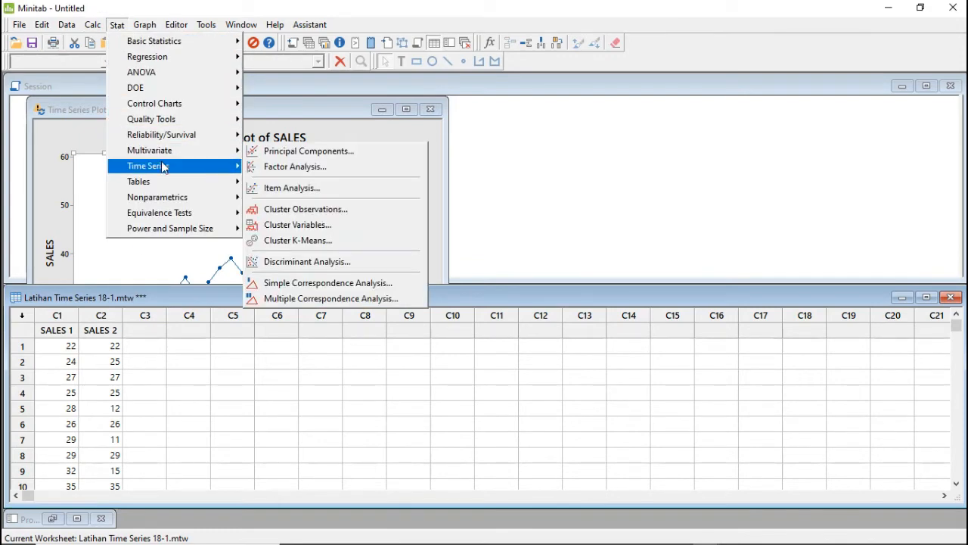
mouse_move(181, 167)
click(272, 167)
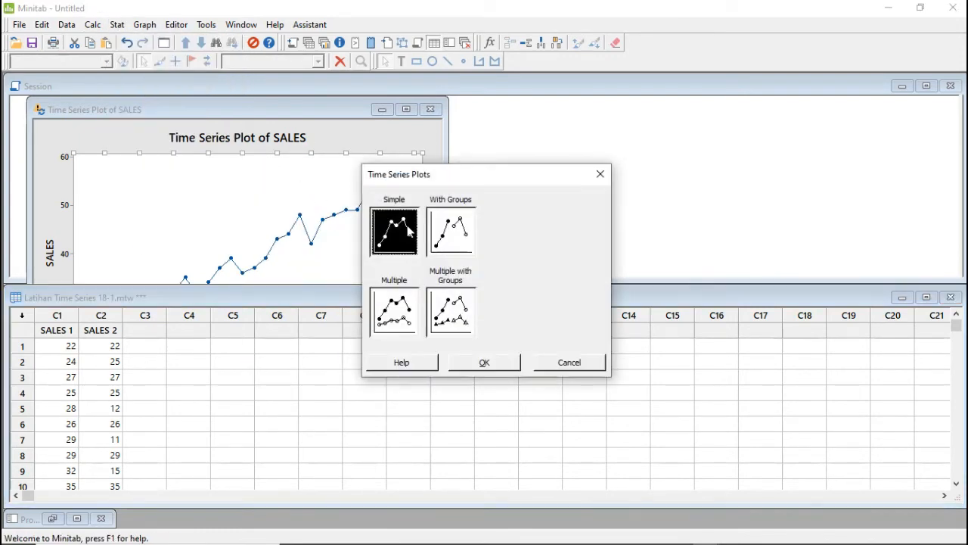
click(407, 320)
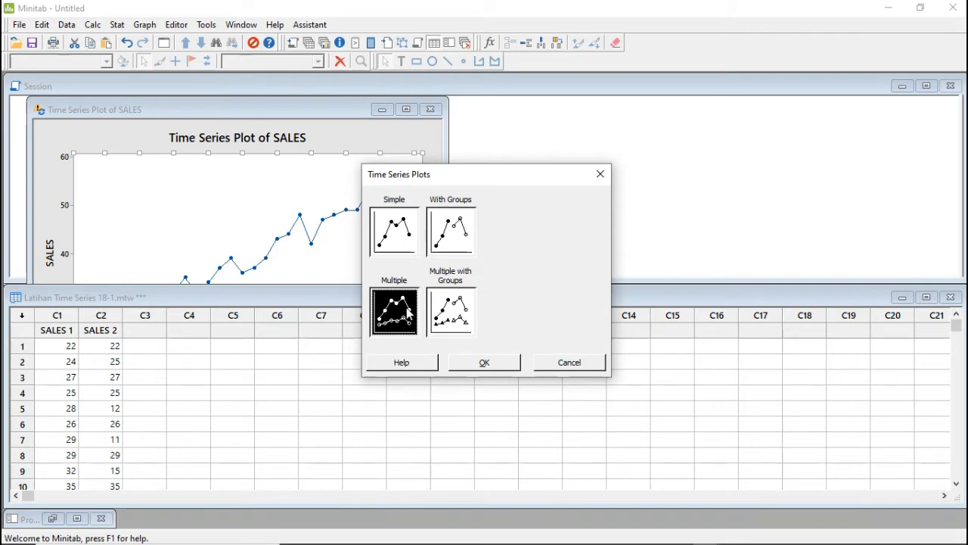
click(486, 362)
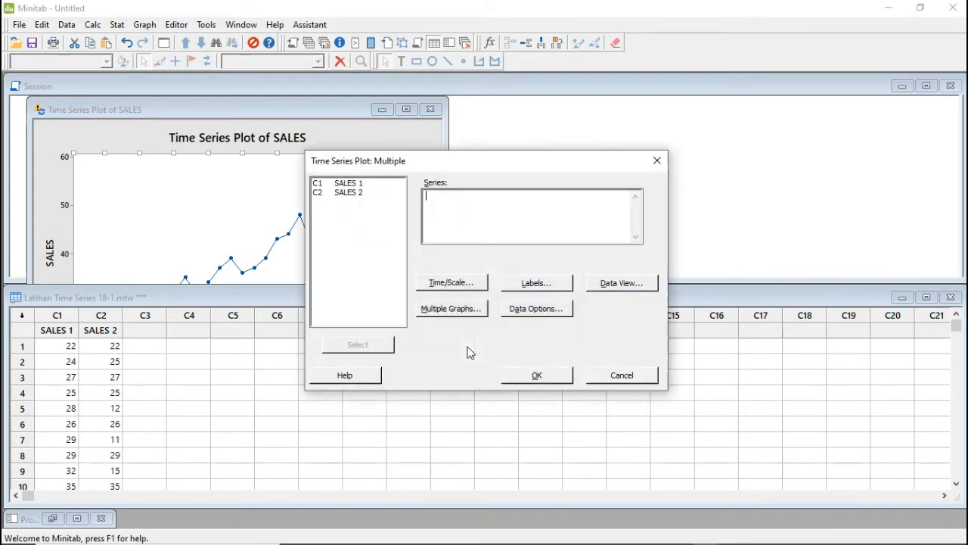
double_click(349, 184)
double_click(354, 193)
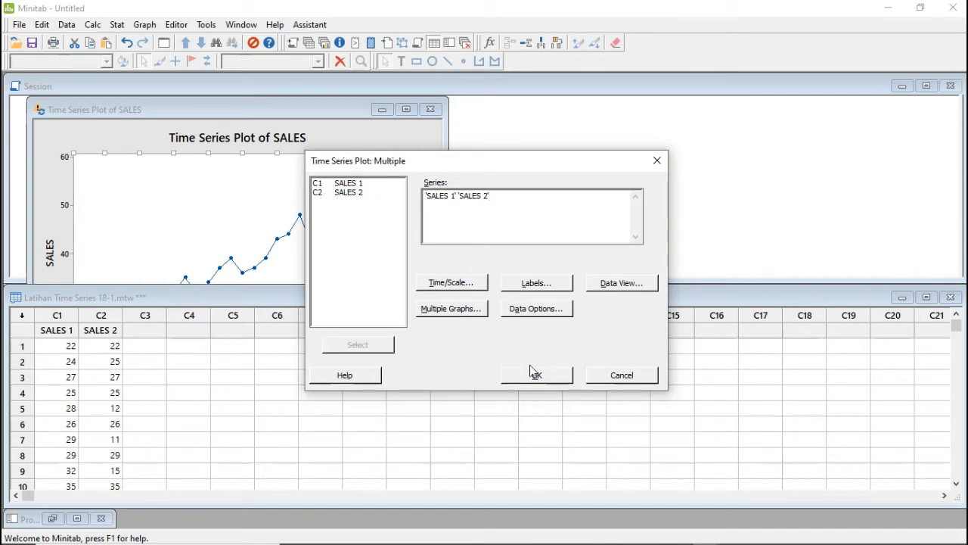
click(551, 383)
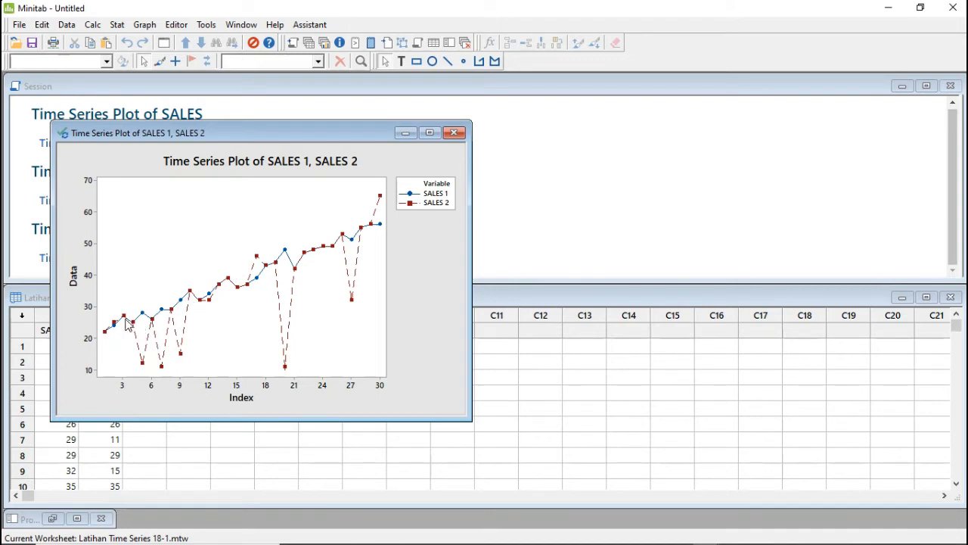
Examine the legend, the low SALES 2 points and the overall course of both series in the time series plot.
click(411, 200)
click(407, 237)
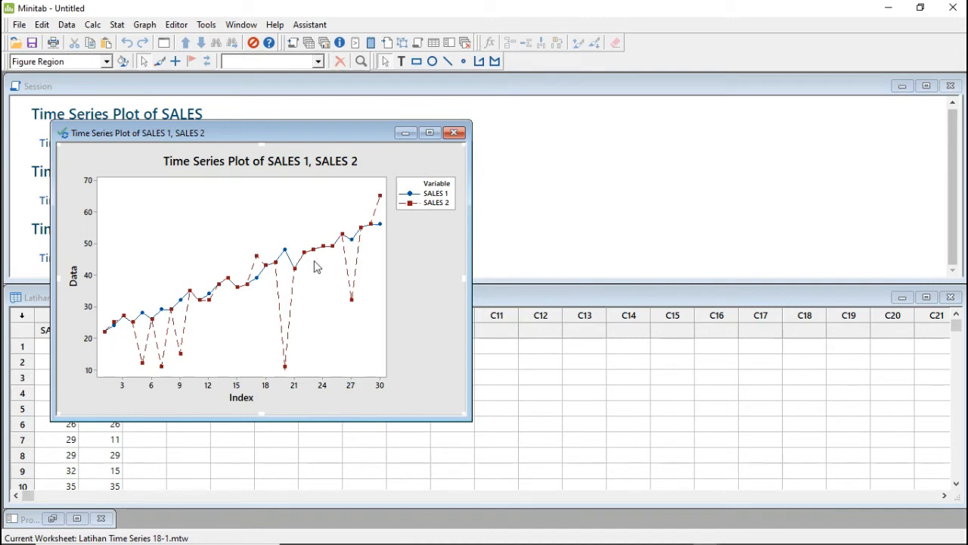
click(143, 367)
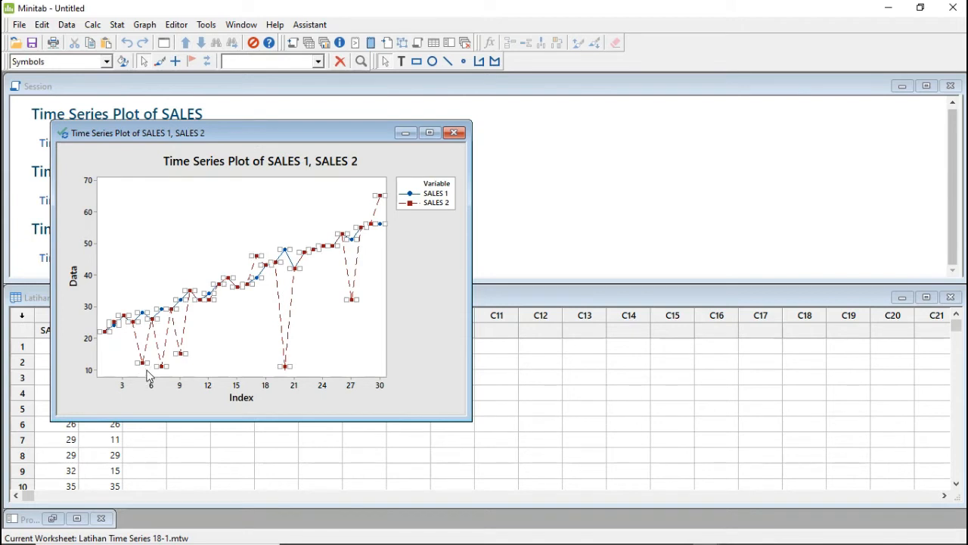
click(226, 352)
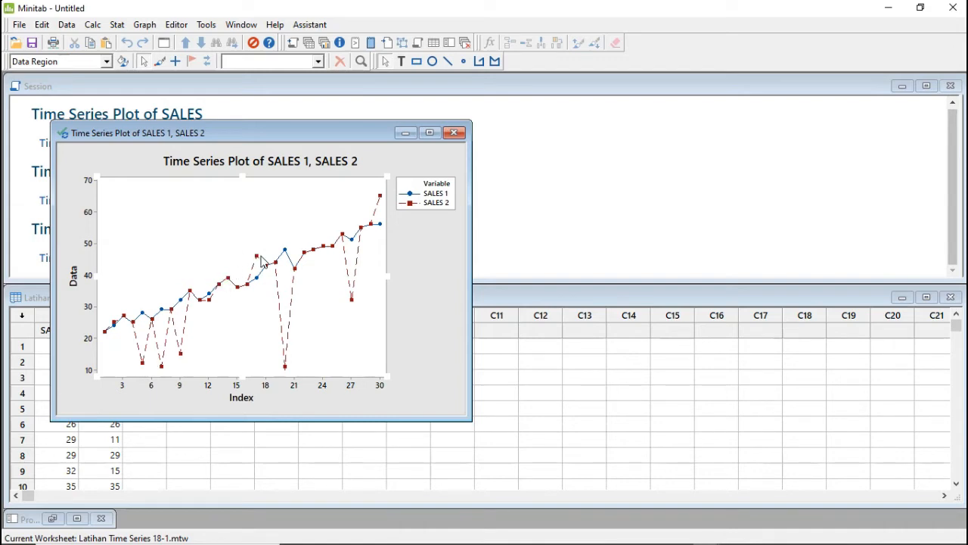
mouse_move(261, 261)
drag(290, 134, 310, 110)
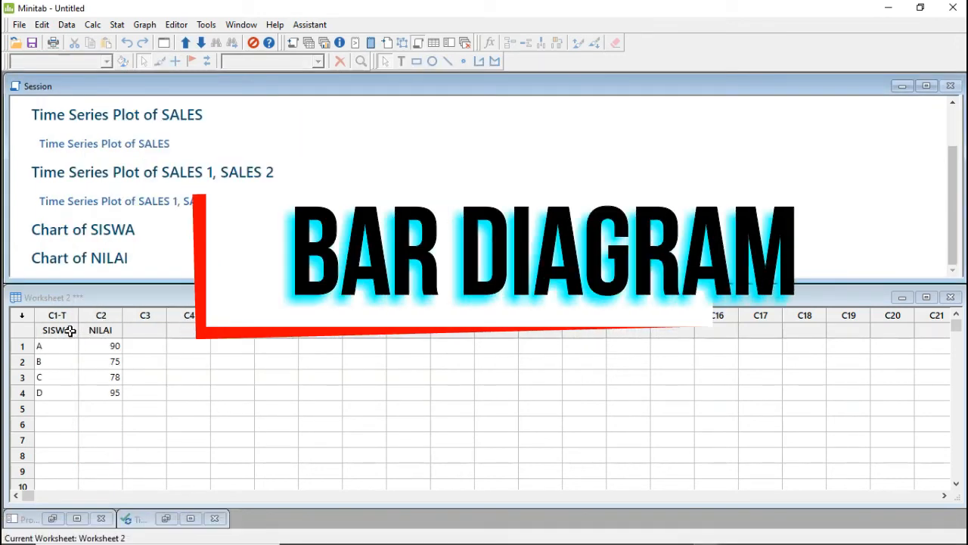
Review the SISWA and NILAI columns and their entries in Worksheet 2.
click(70, 331)
click(70, 330)
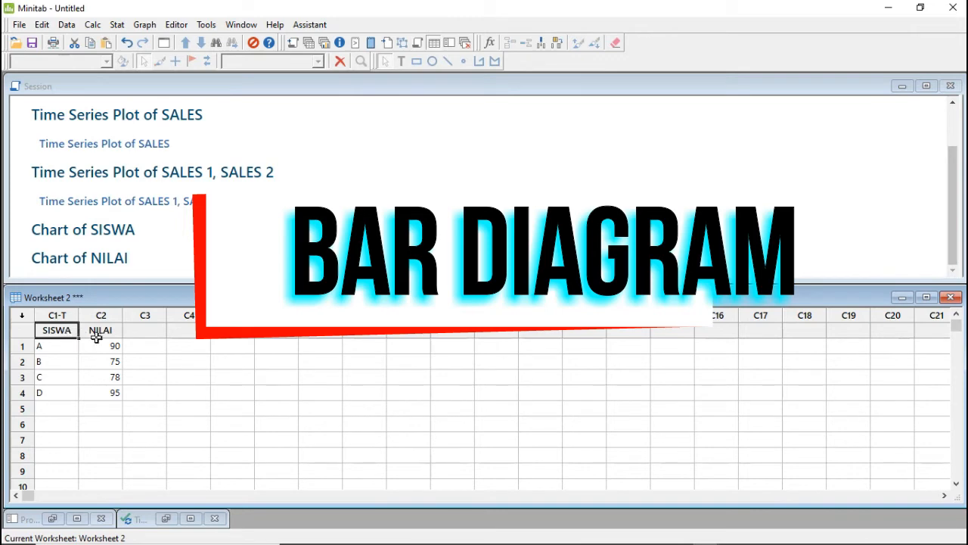
click(98, 331)
click(62, 349)
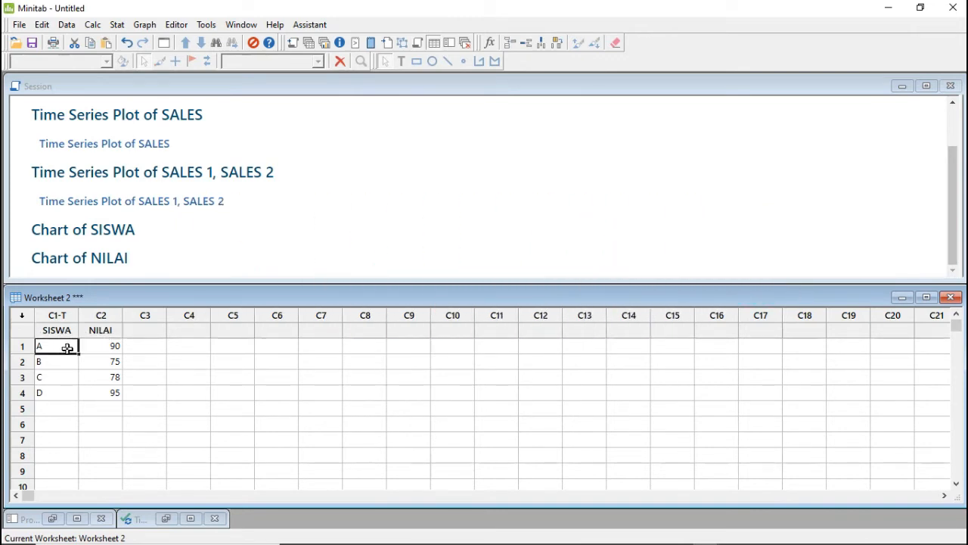
click(49, 367)
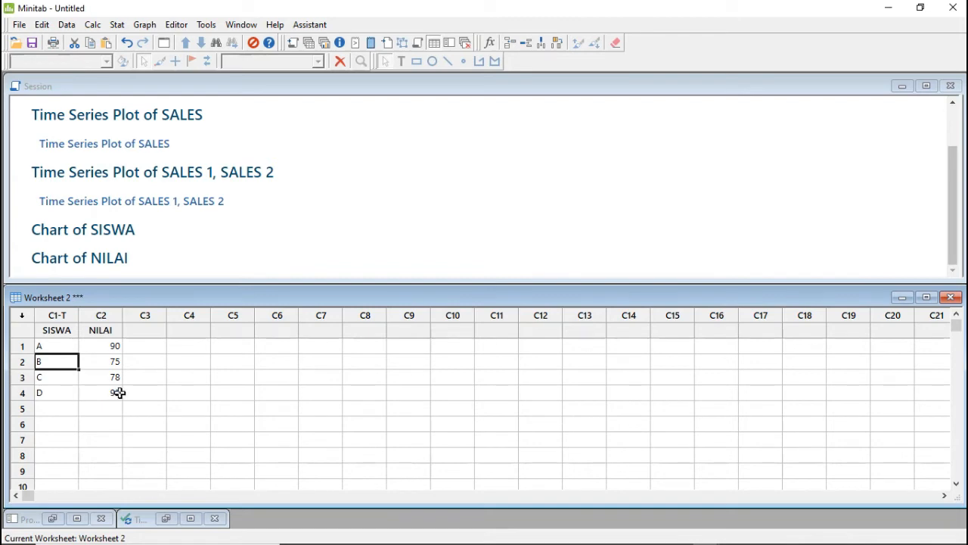
click(147, 380)
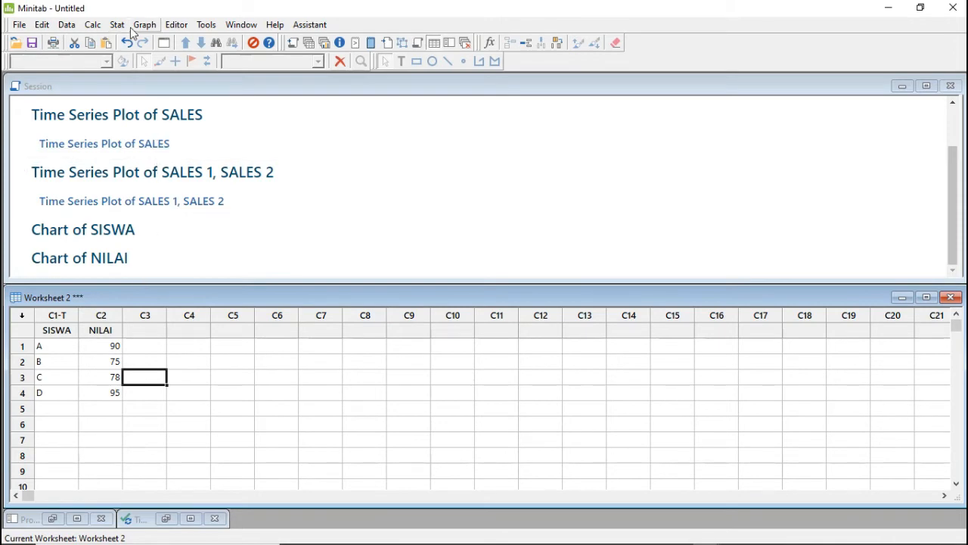
Start a Simple one-column bar chart whose bars represent values from a table.
click(144, 25)
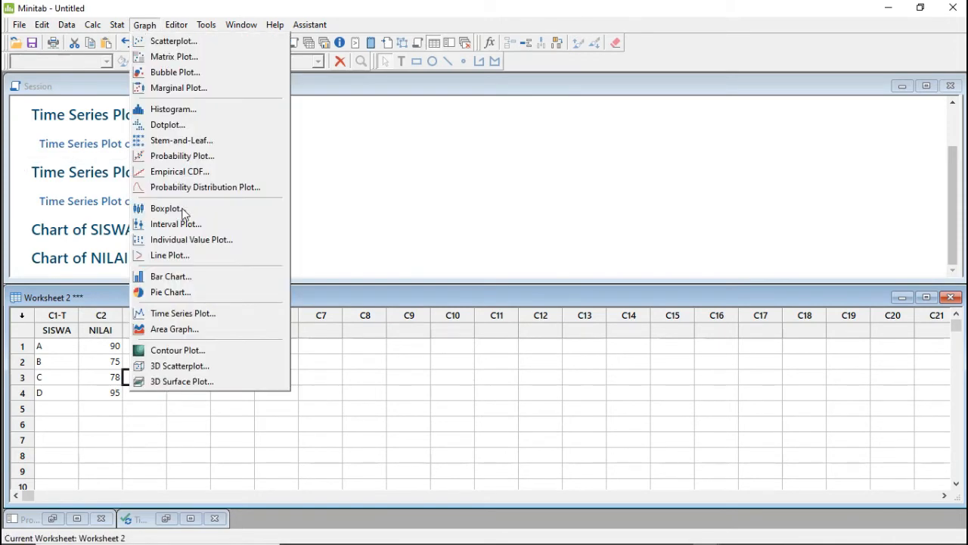
click(187, 277)
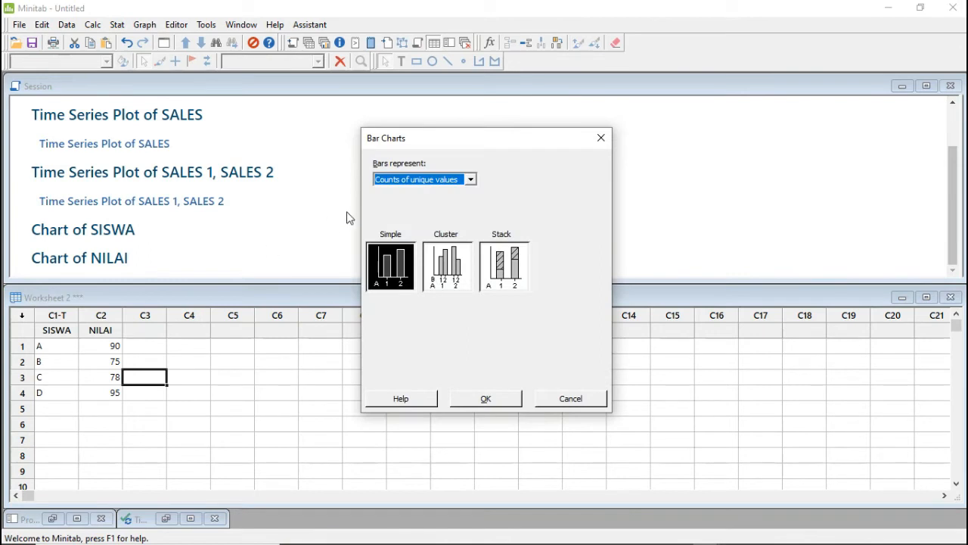
click(471, 180)
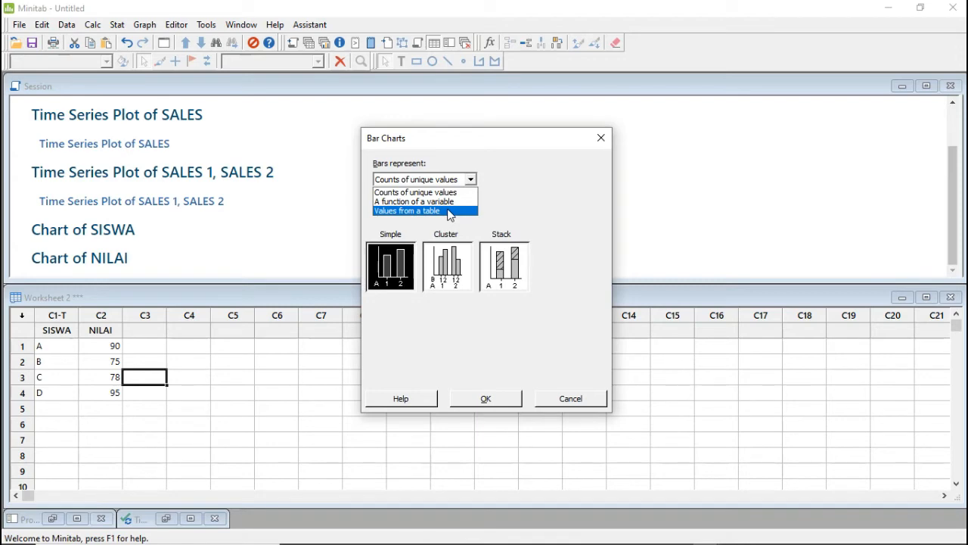
click(450, 211)
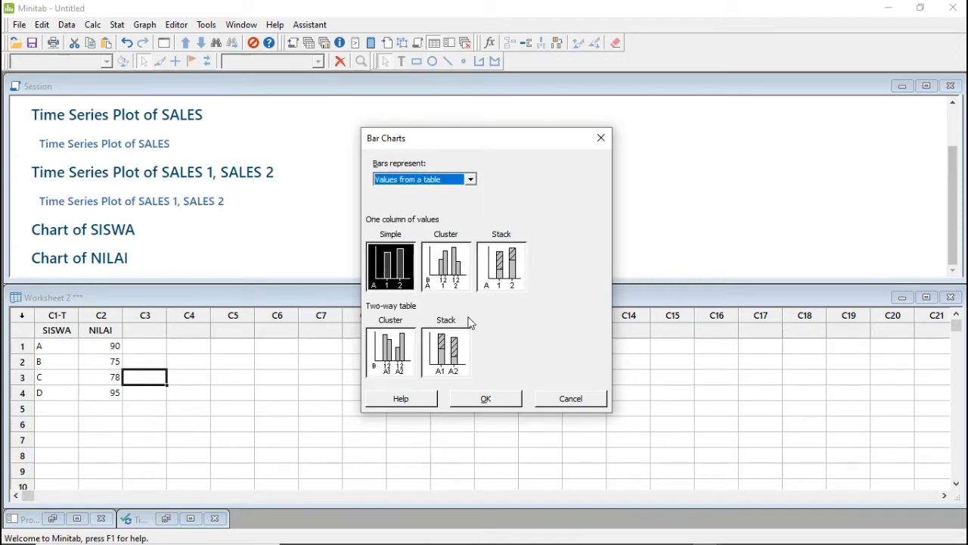
click(486, 398)
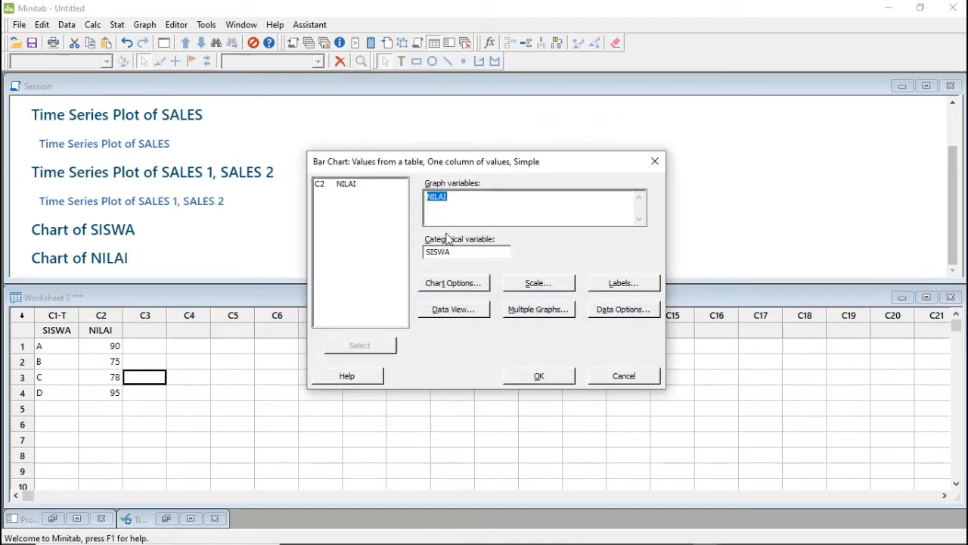
Clear the prefilled graph variable and categorical variable of the bar chart.
click(452, 202)
drag(451, 253, 417, 239)
drag(450, 201, 416, 201)
key(BackSpace)
click(456, 252)
drag(457, 251, 413, 251)
key(BackSpace)
click(448, 205)
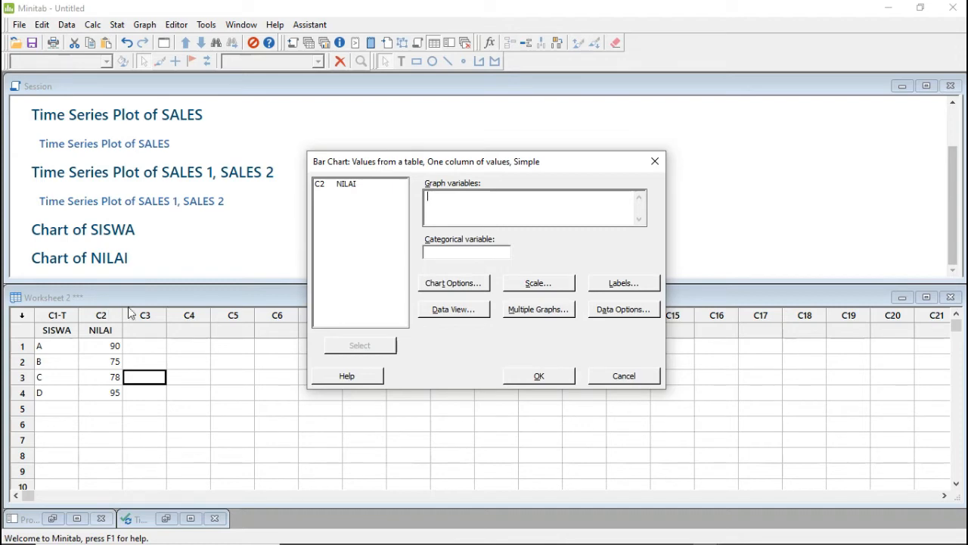
Assign NILAI as the graph variable and SISWA as the categorical variable, and generate the bar chart.
double_click(346, 184)
click(455, 250)
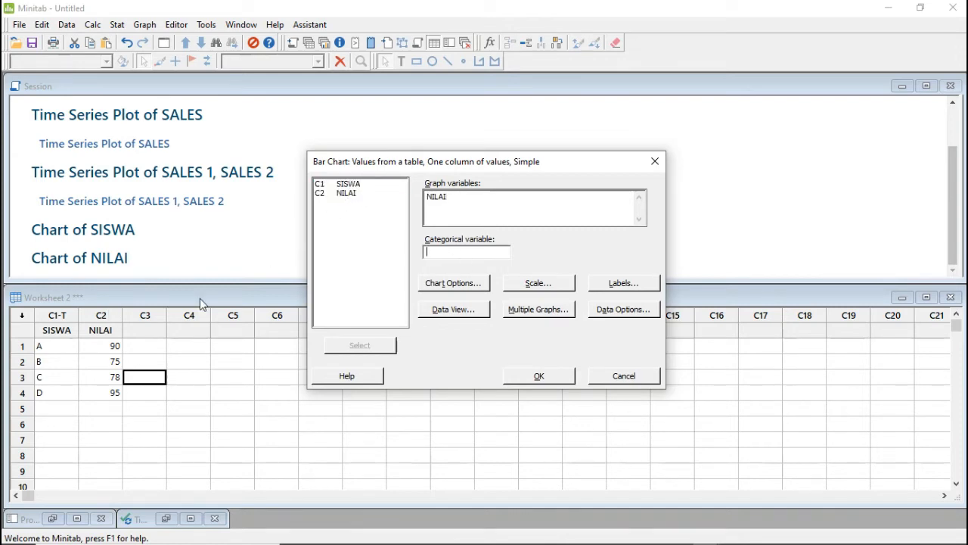
double_click(348, 185)
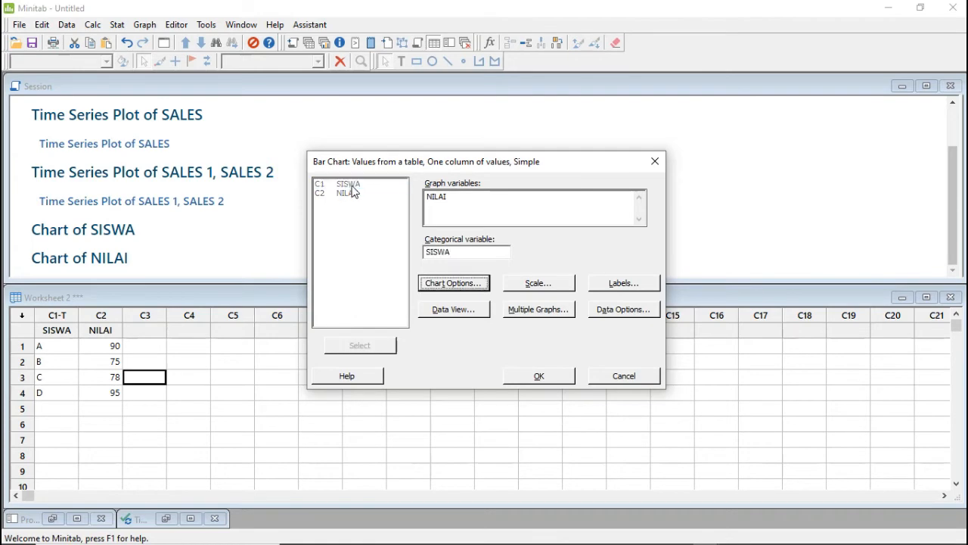
click(540, 376)
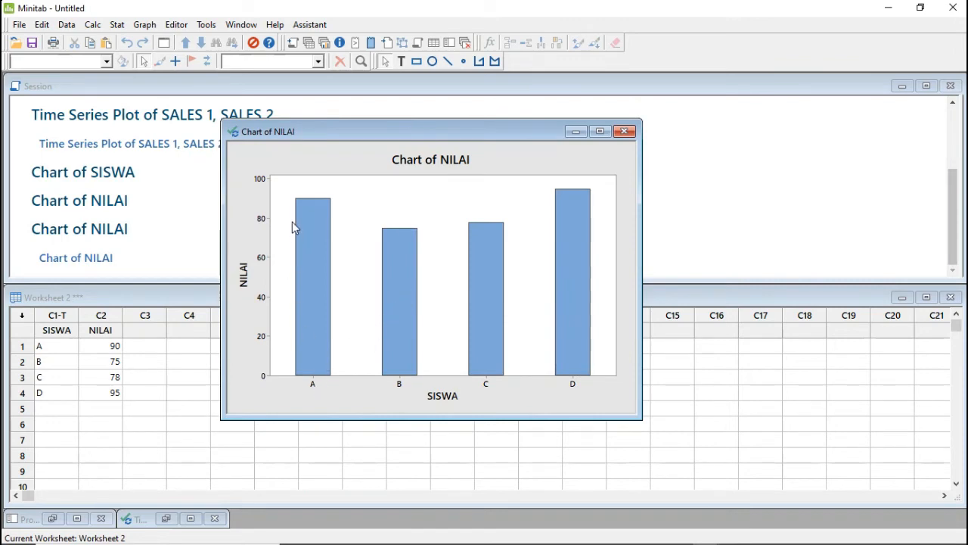
Inspect the bars for SISWA D and A in the NILAI chart.
click(562, 189)
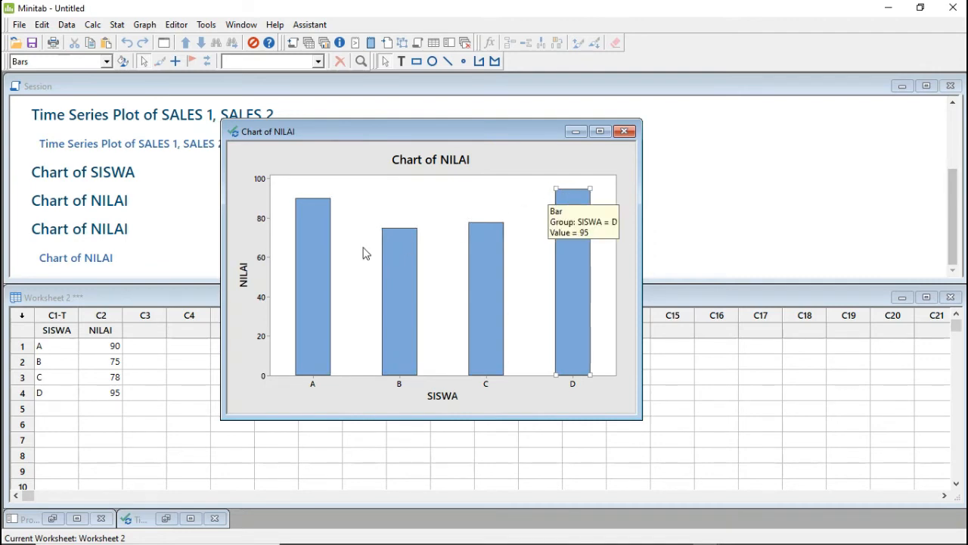
click(319, 235)
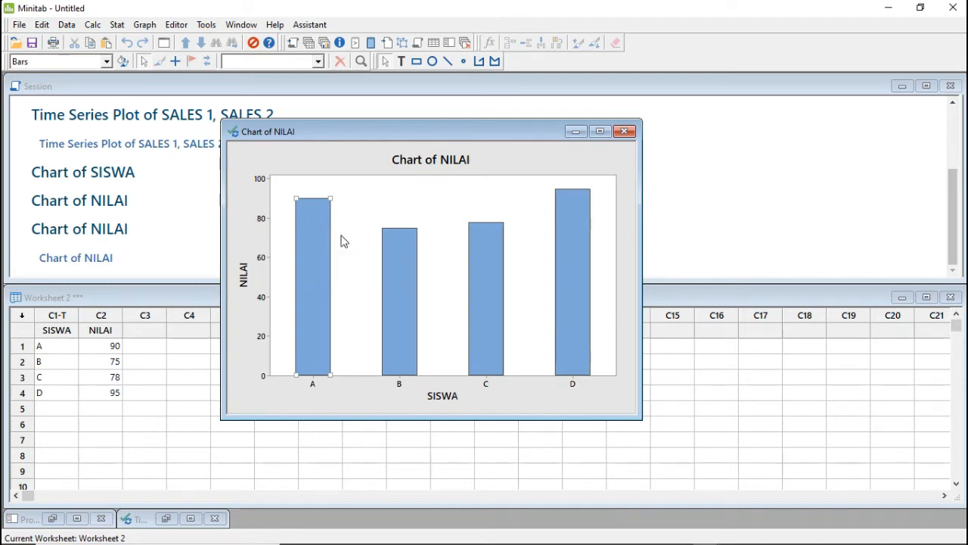
click(323, 438)
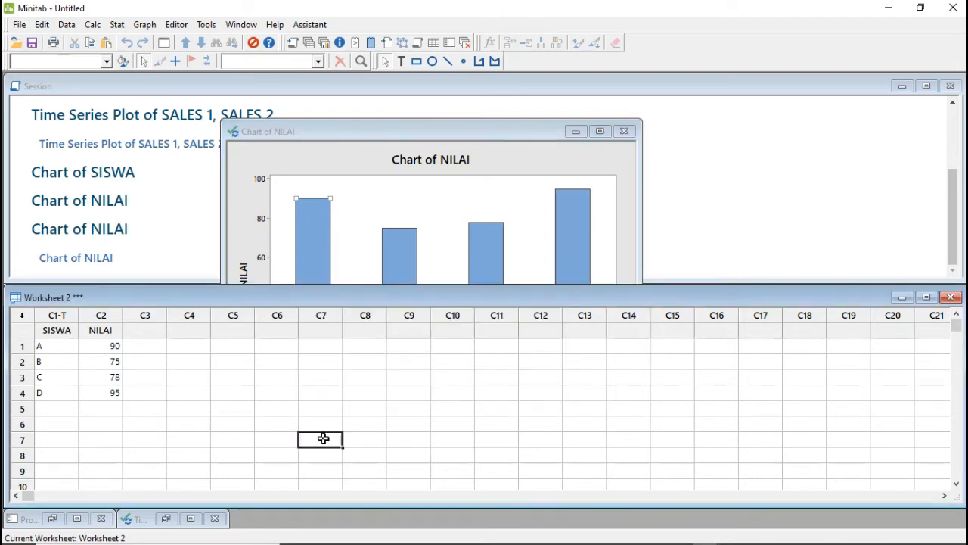
click(336, 225)
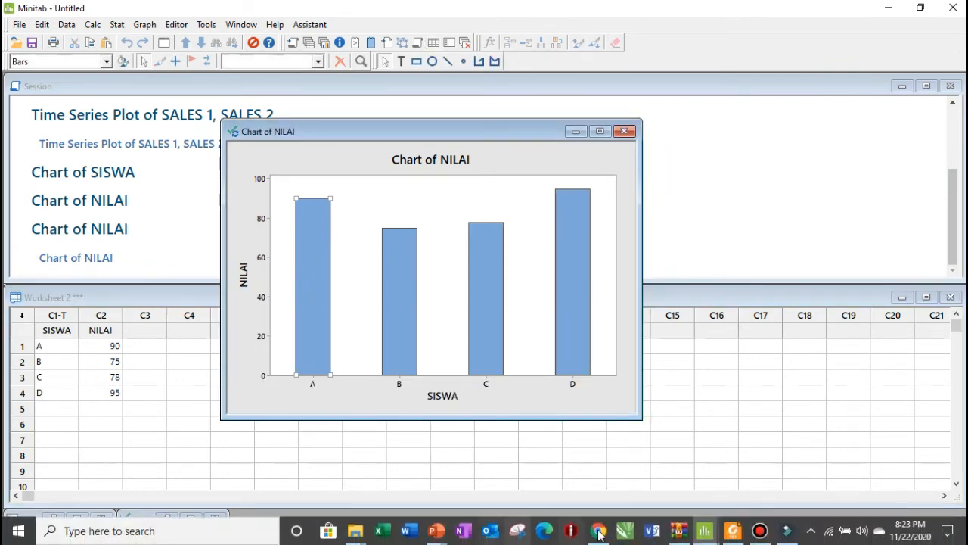
click(760, 530)
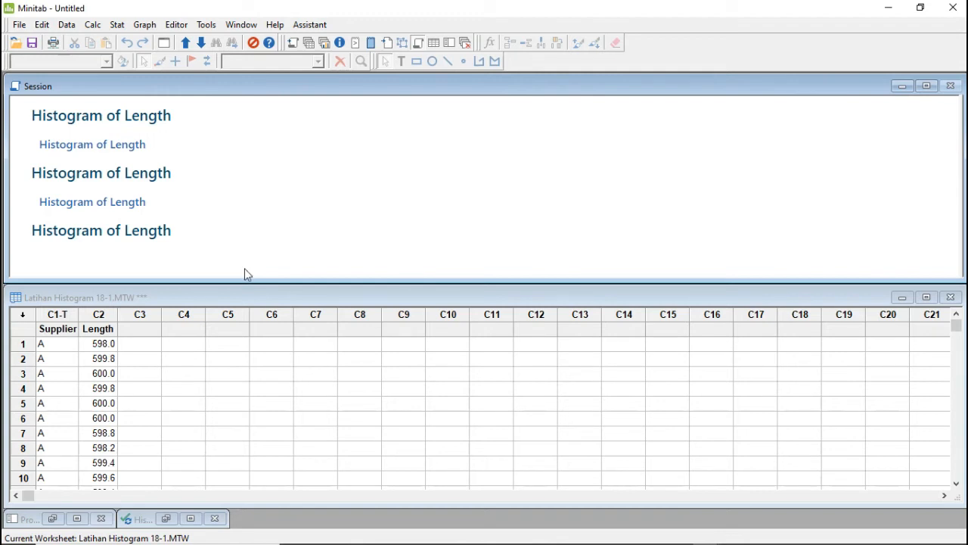
Review the Supplier and Length data throughout the Latihan Histogram 18-1.MTW worksheet.
click(67, 333)
scroll(74, 344, down, 20)
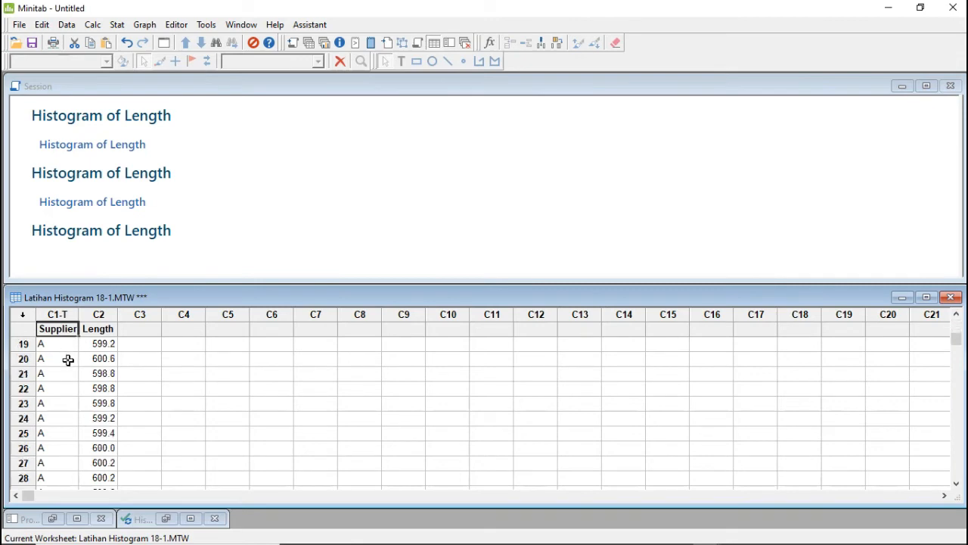
click(75, 388)
scroll(87, 371, up, 20)
scroll(95, 354, up, 16)
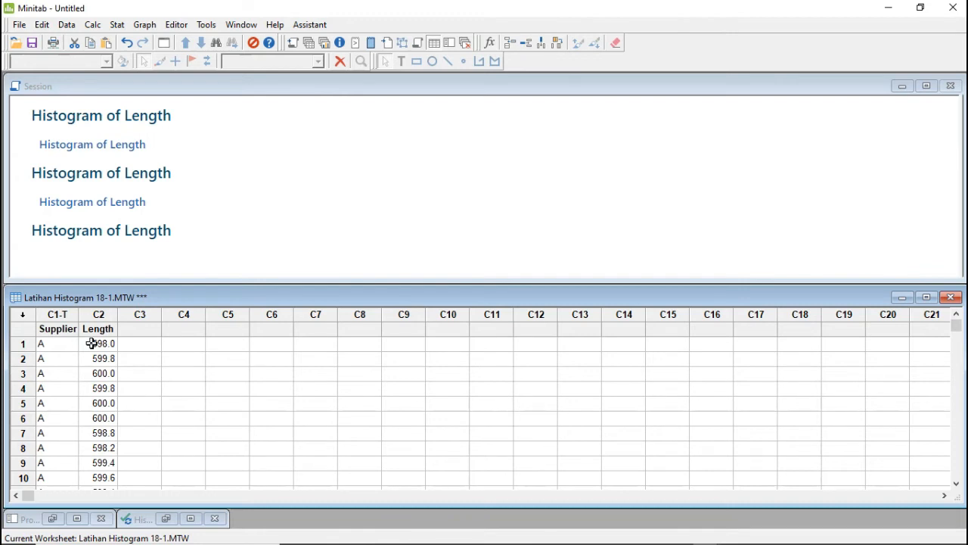
Create a With Fit and Groups histogram with Length as the graph variable and Supplier as the grouping variable.
click(145, 25)
click(170, 110)
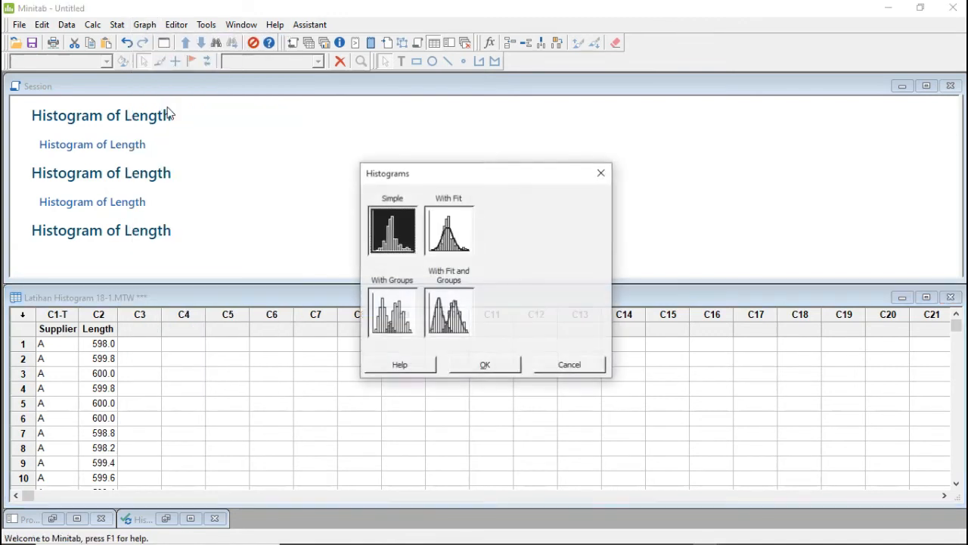
click(464, 321)
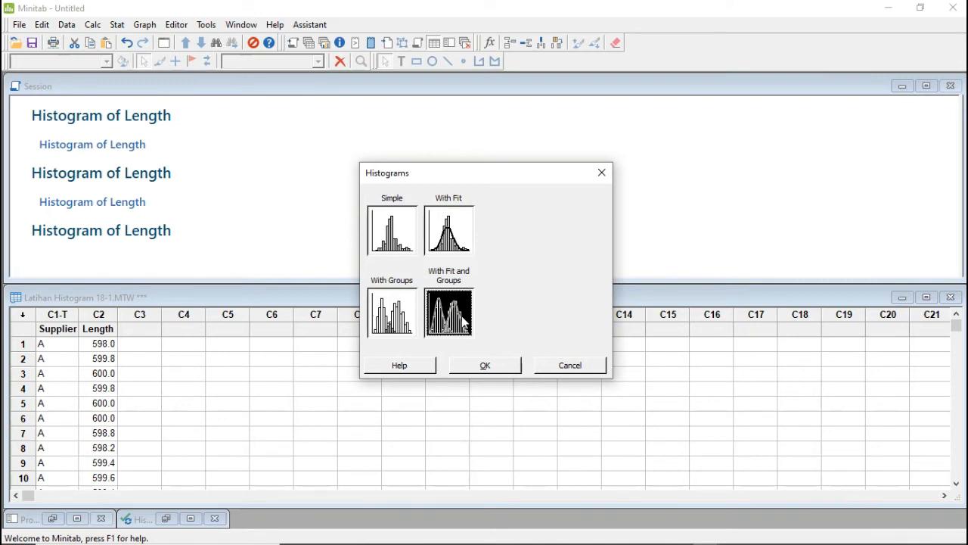
click(486, 365)
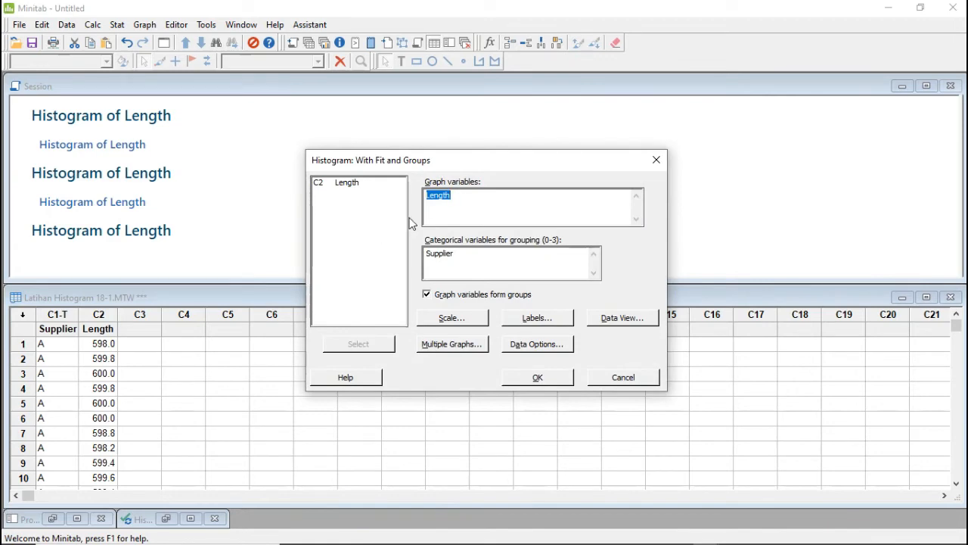
click(456, 258)
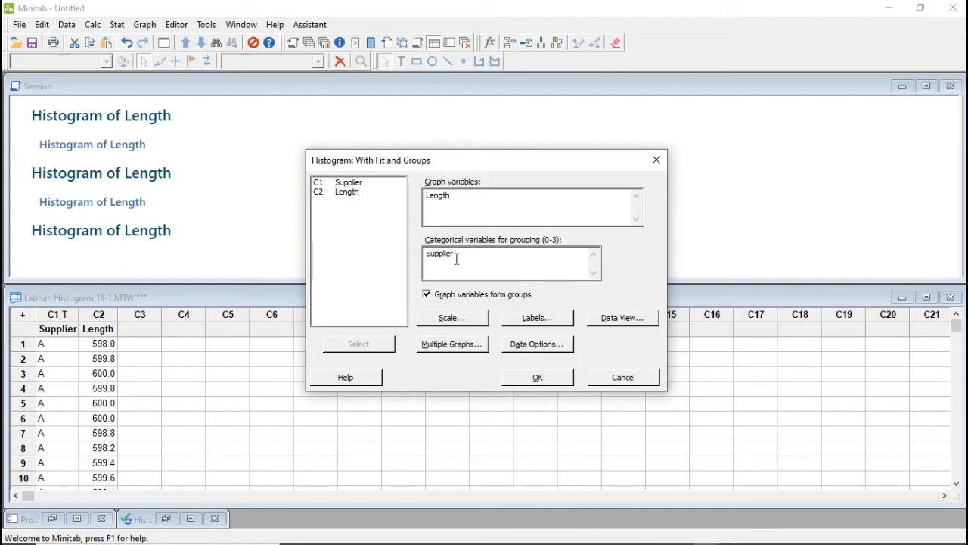
click(537, 376)
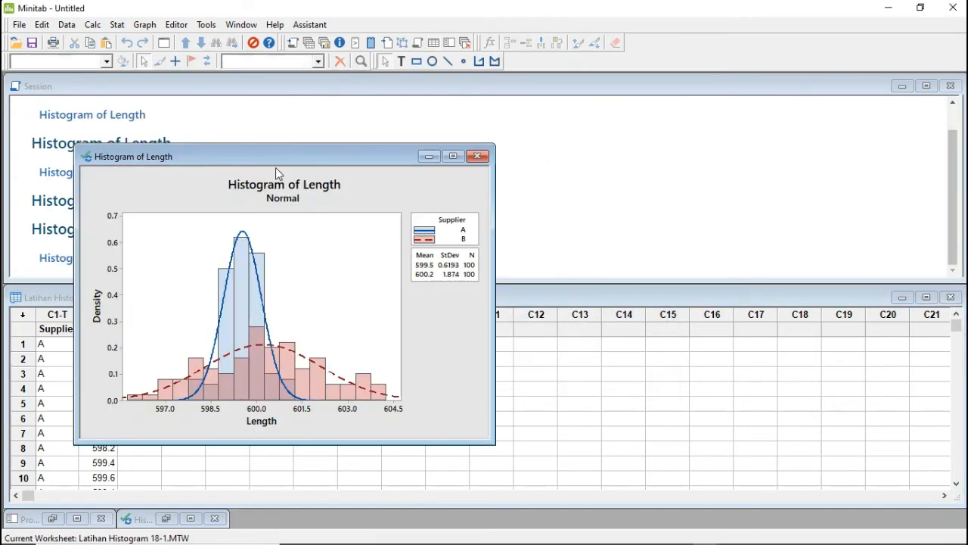
Move the histogram clear of the worksheet data and examine the bars and fitted curves for suppliers A and B.
drag(388, 144, 571, 146)
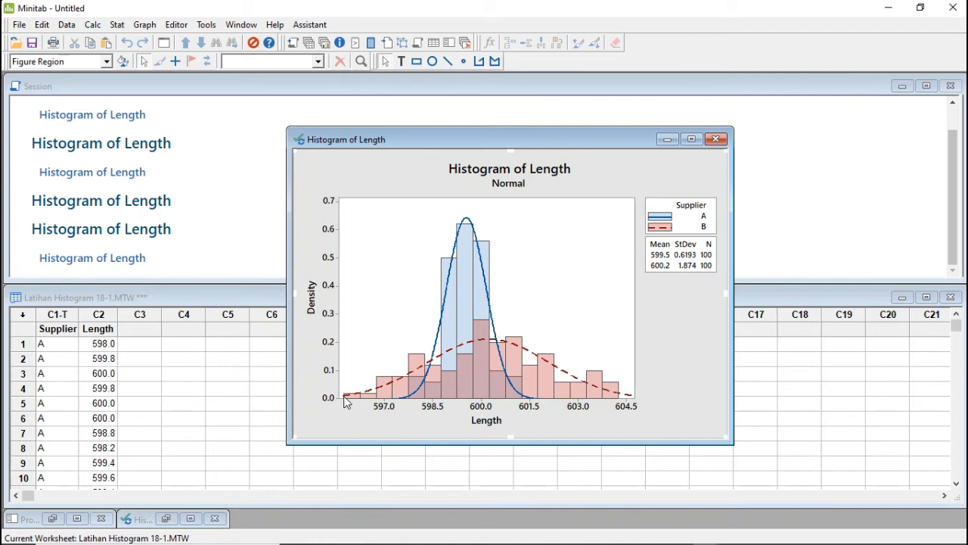
mouse_move(345, 401)
mouse_move(422, 390)
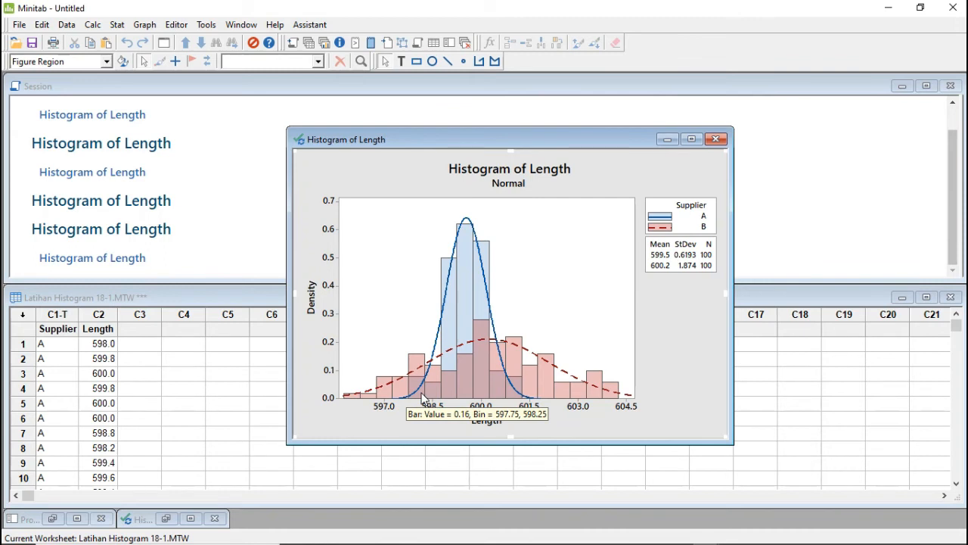
mouse_move(455, 298)
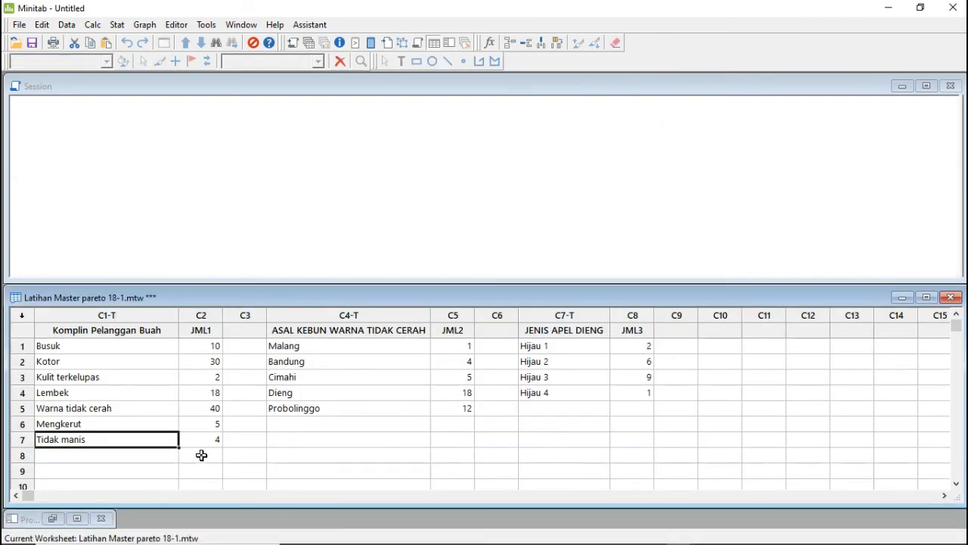
Review the Komplin Pelanggan Buah categories and their JML1 counts in the Latihan Master pareto 18-1.mtw worksheet.
click(201, 455)
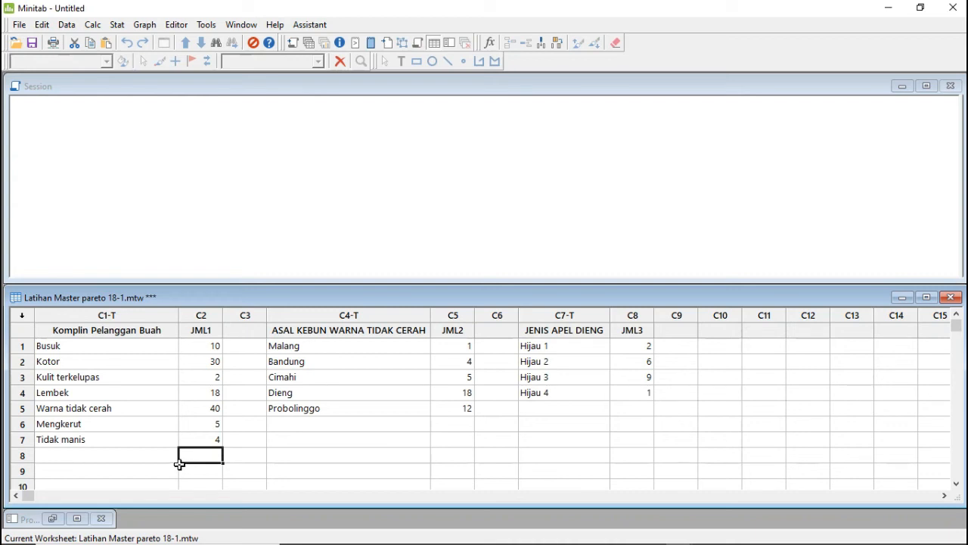
click(94, 331)
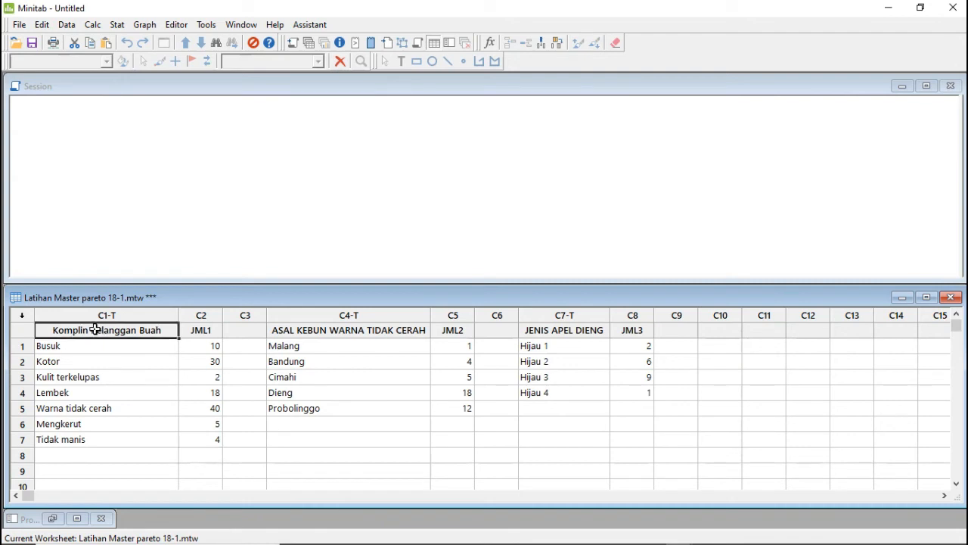
click(204, 330)
click(76, 349)
click(84, 437)
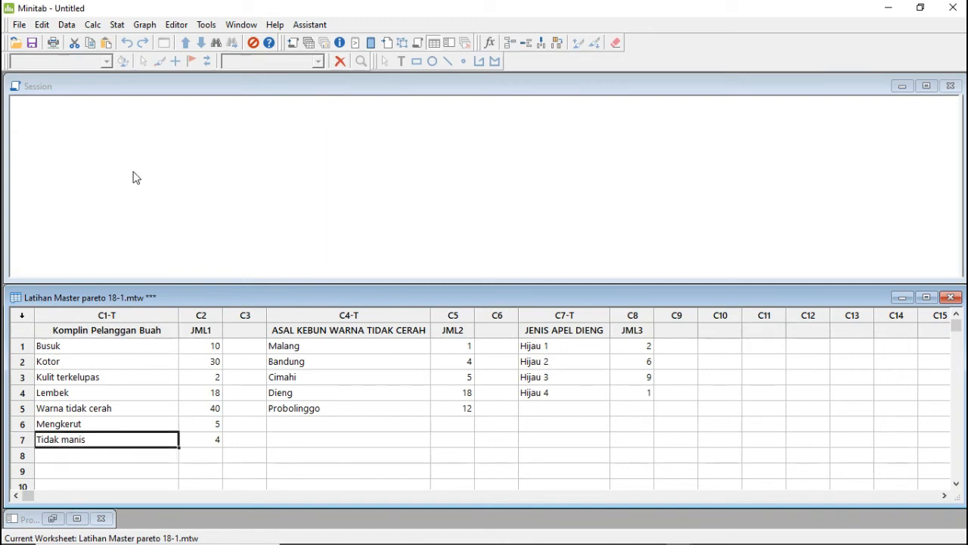
Start a Pareto chart with Komplin Pelanggan Buah as the defects or attribute data.
click(138, 32)
mouse_move(119, 32)
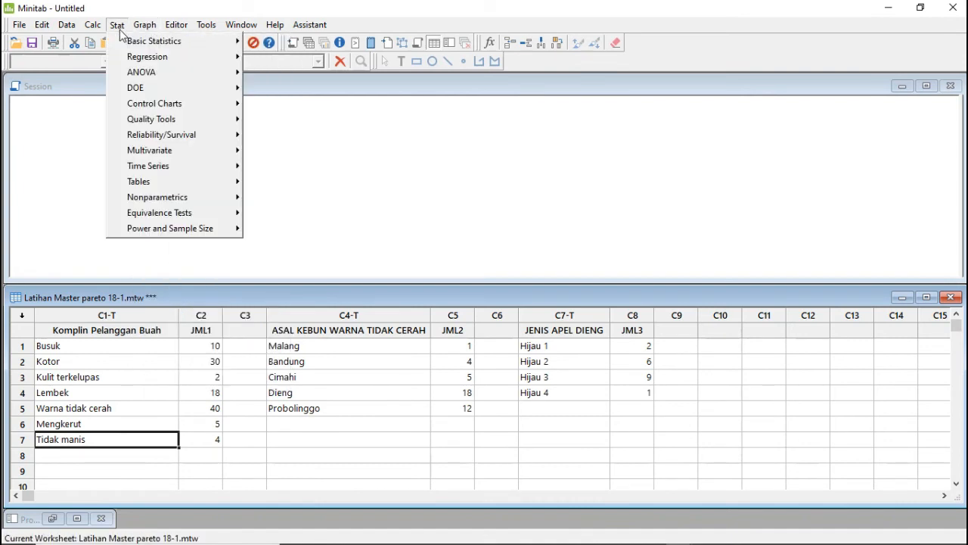
mouse_move(161, 121)
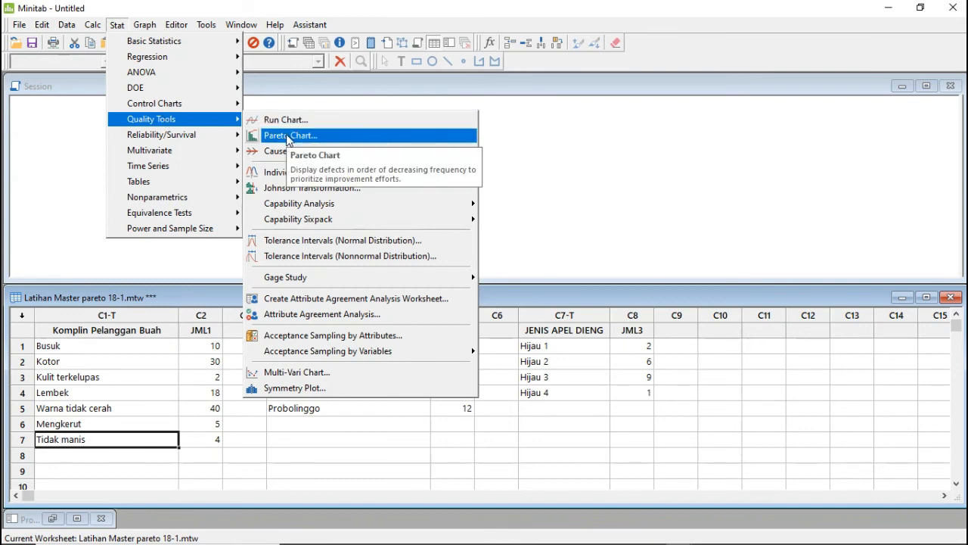
click(288, 138)
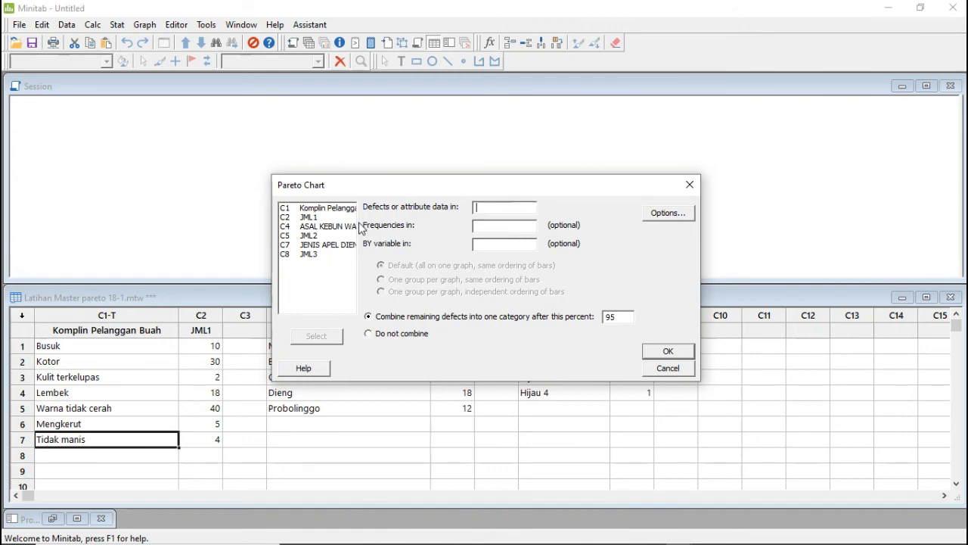
click(324, 208)
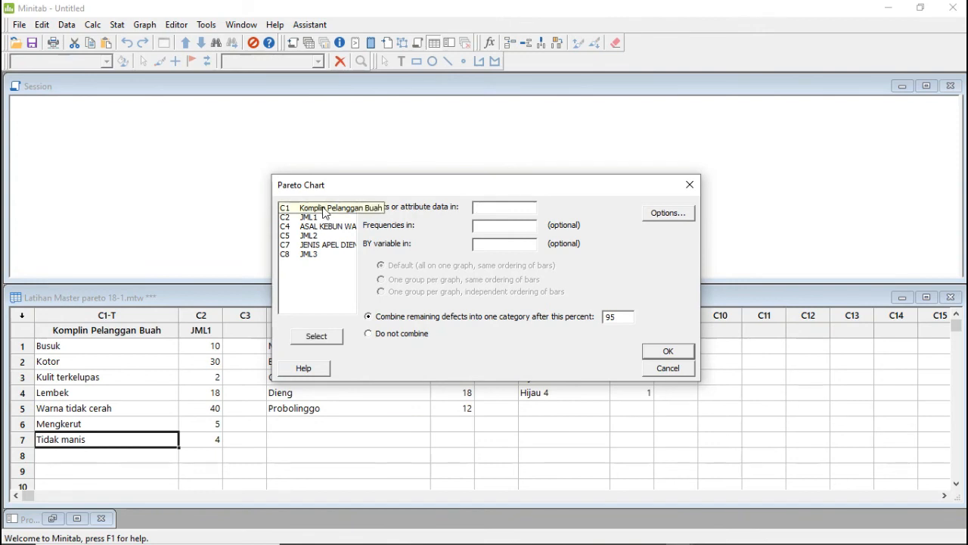
double_click(323, 208)
Use JML1 as the frequencies and generate the Pareto chart.
click(482, 227)
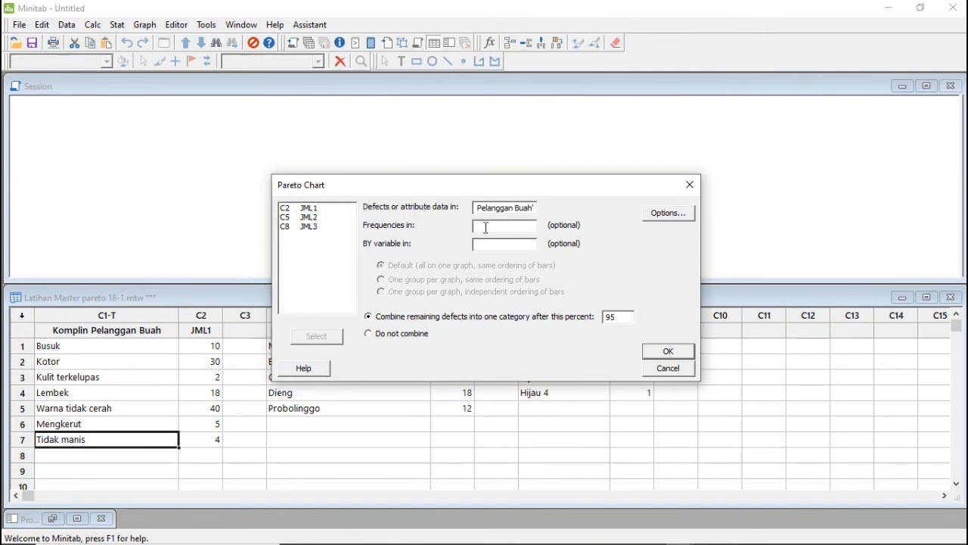
drag(348, 184, 388, 102)
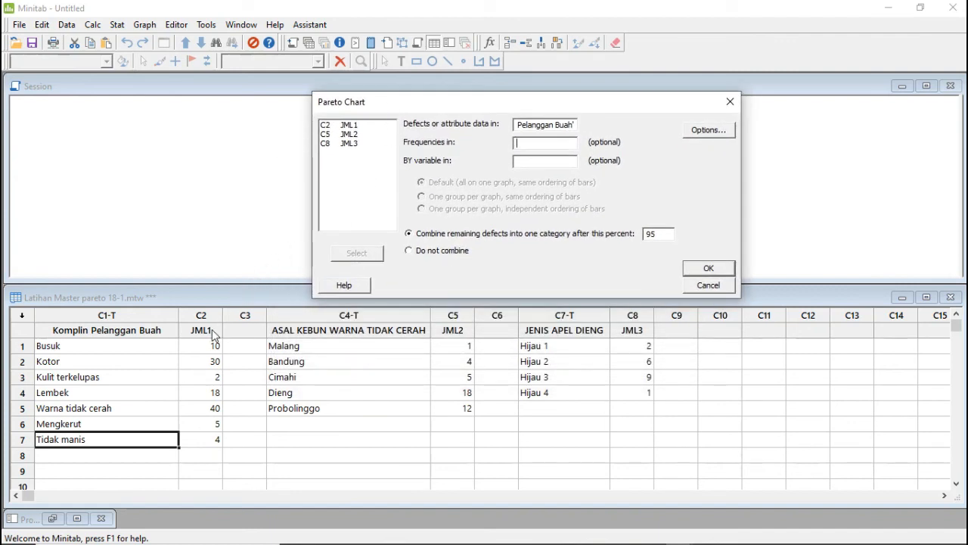
double_click(352, 126)
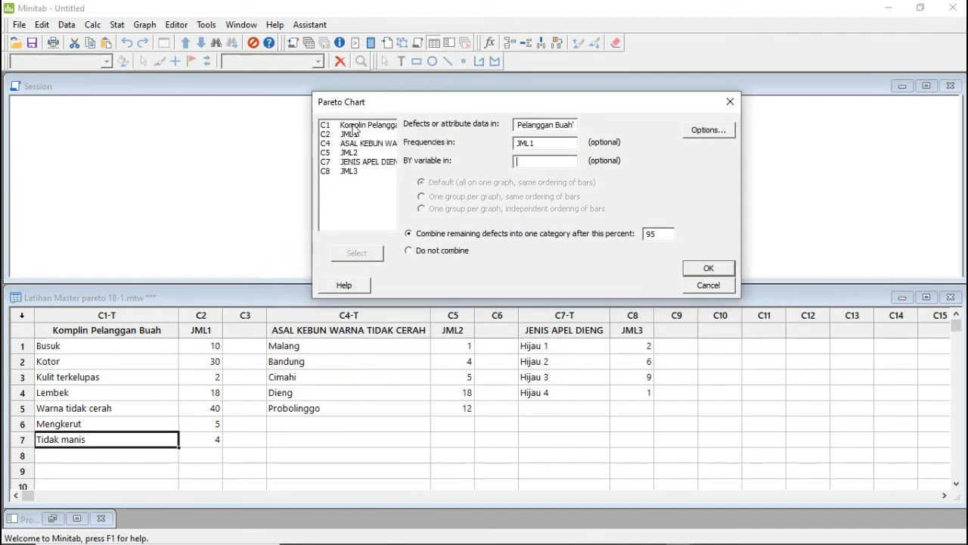
click(697, 270)
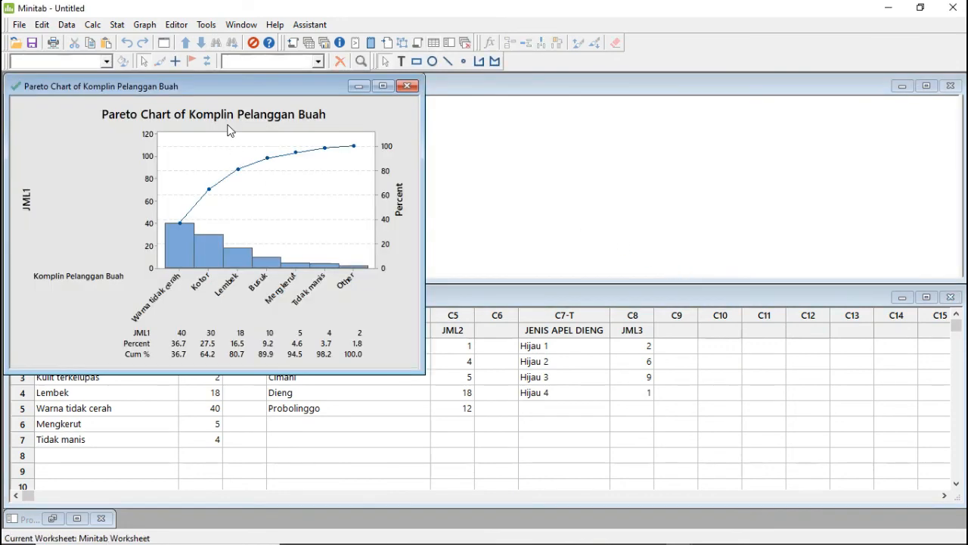
Move the Pareto chart clear of the complaint data and examine its bars from Warna tidak cerah to Tidak manis.
drag(218, 82, 372, 121)
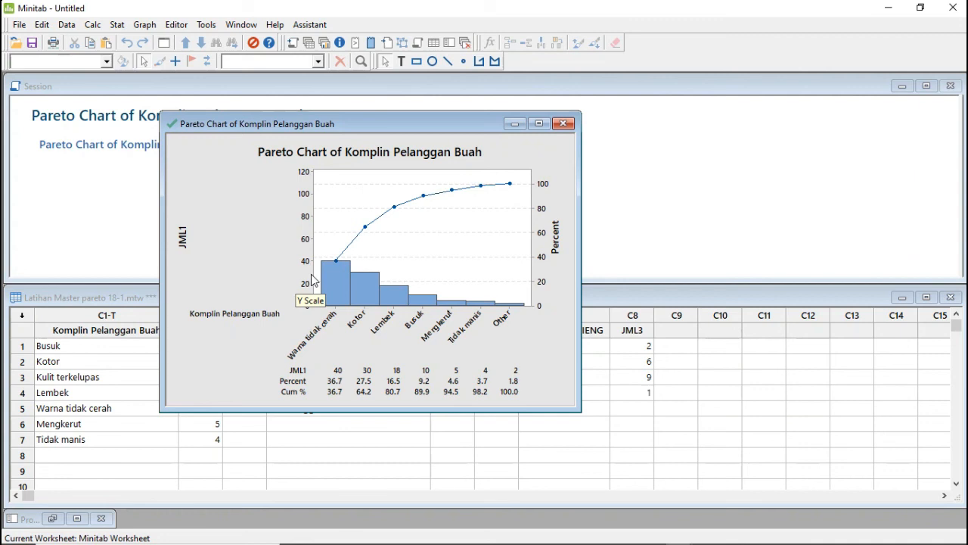
mouse_move(332, 262)
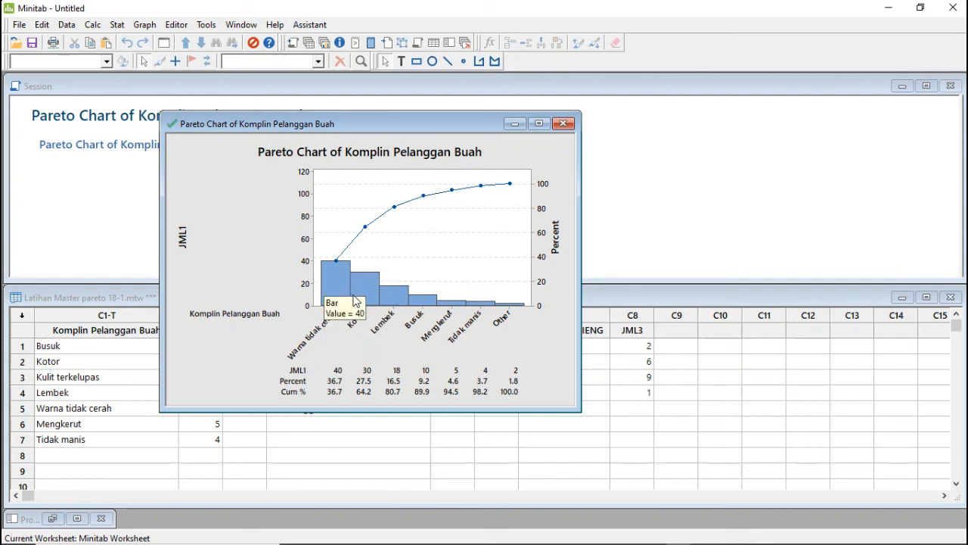
mouse_move(408, 296)
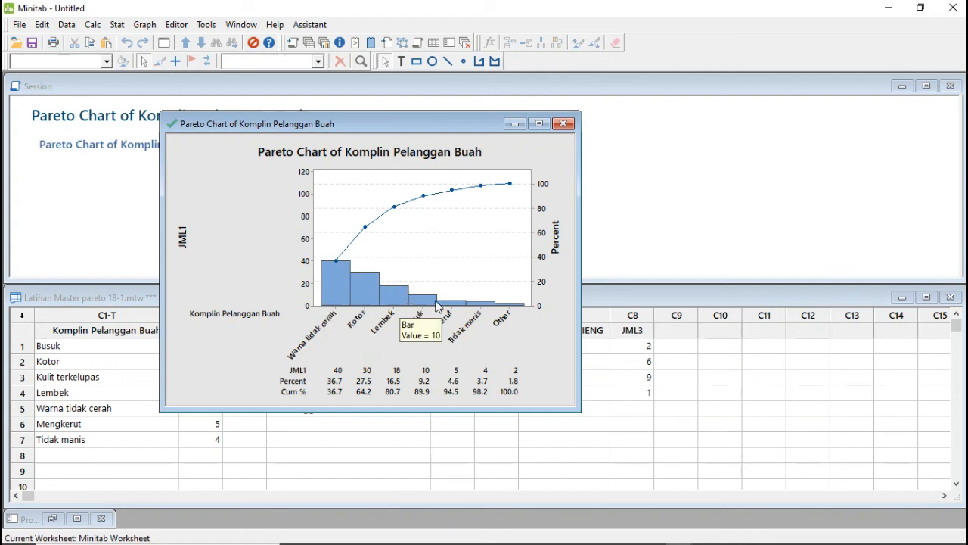
mouse_move(478, 301)
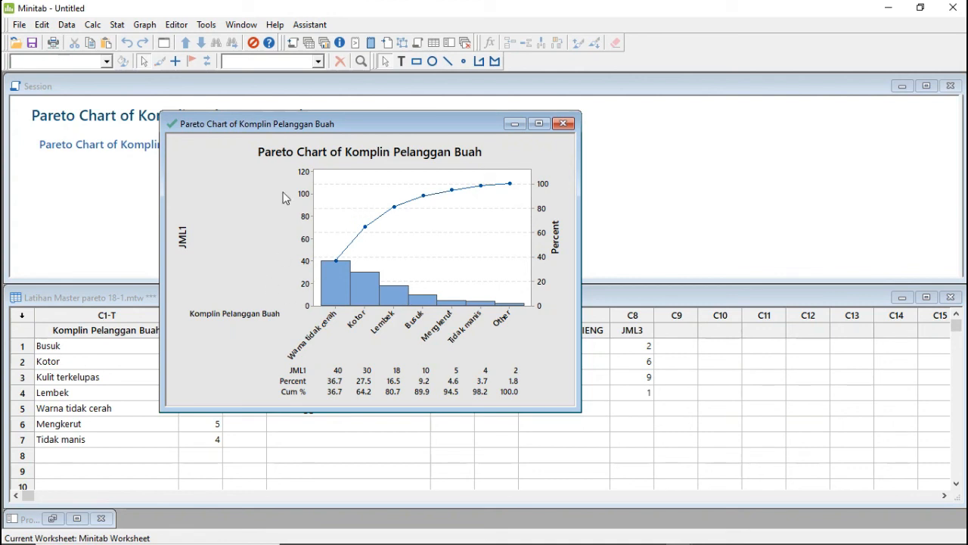
drag(262, 125, 344, 114)
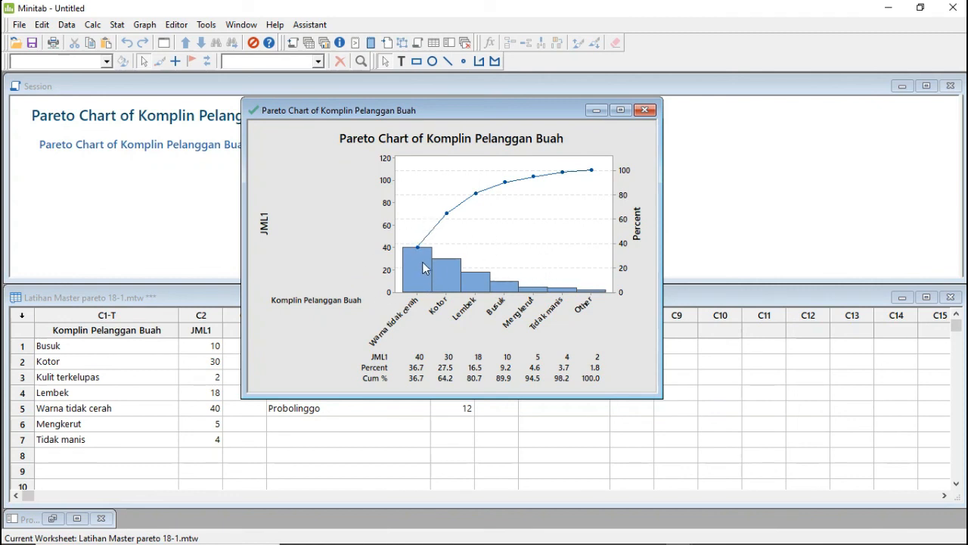
mouse_move(402, 251)
mouse_move(534, 287)
mouse_move(787, 539)
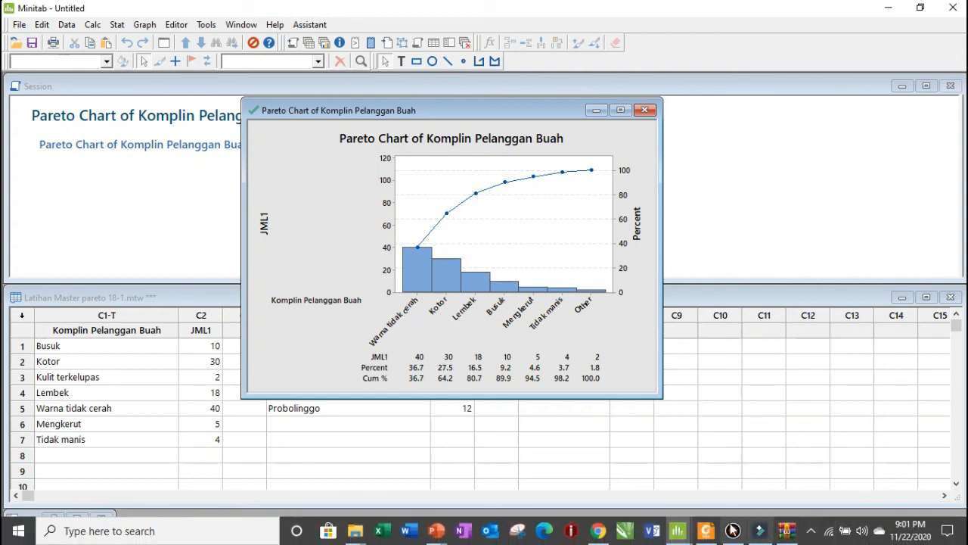
mouse_move(733, 532)
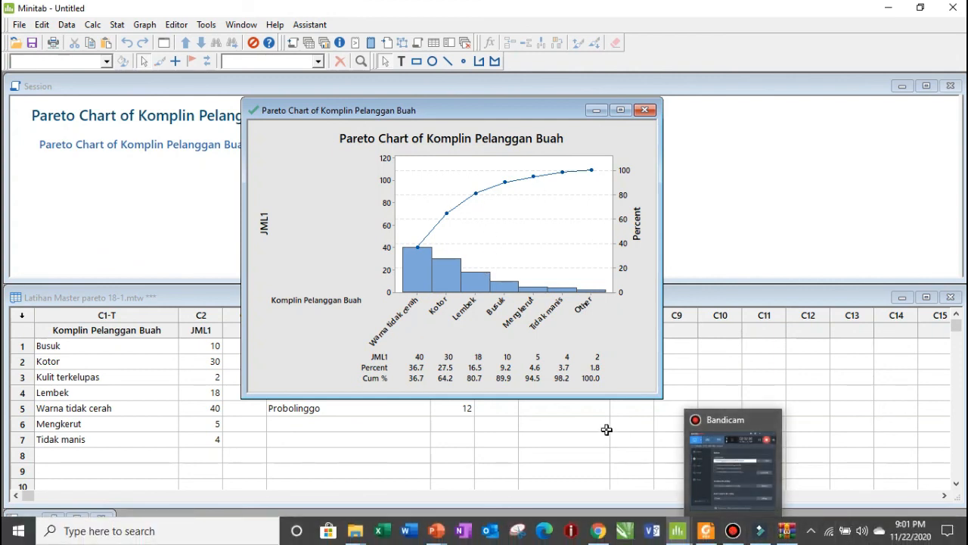